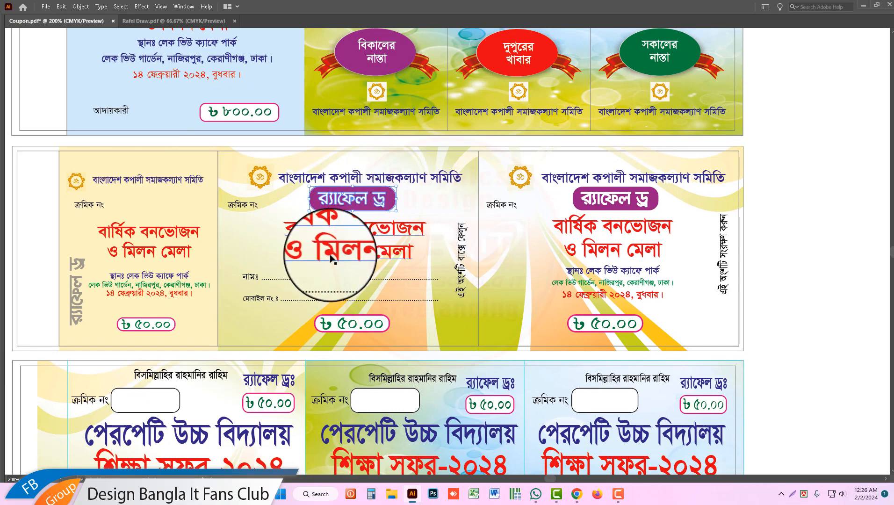
- Look over the meal coupon and raffle ticket layouts and select the whole school-tour ticket in the lowest row
drag(444, 312, 474, 107)
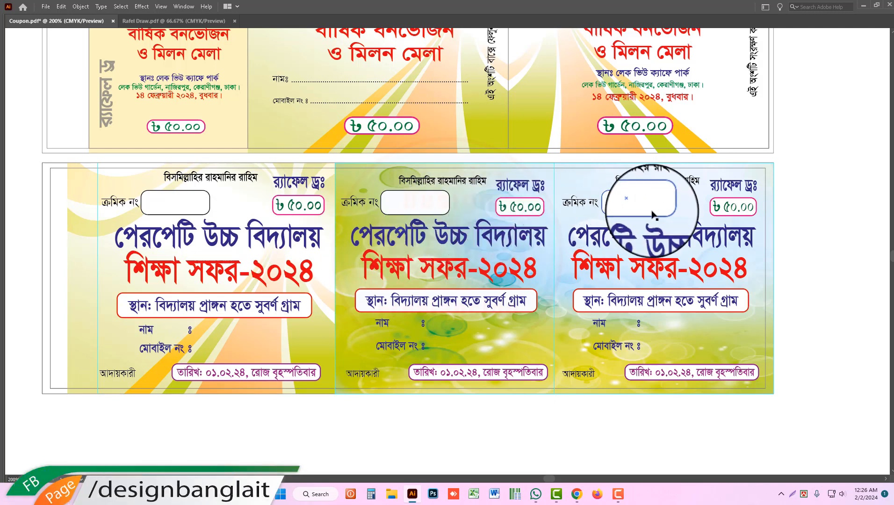
alt+click(468, 229)
alt+click(468, 229)
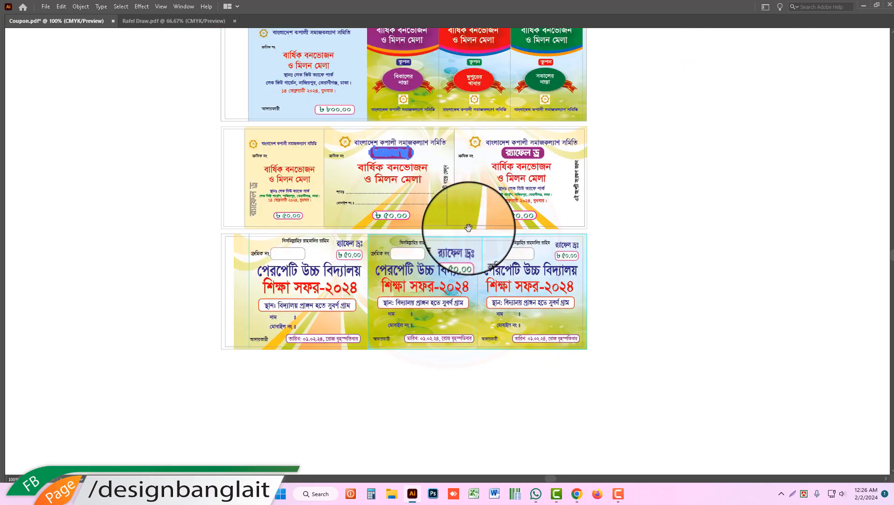
drag(555, 240, 513, 292)
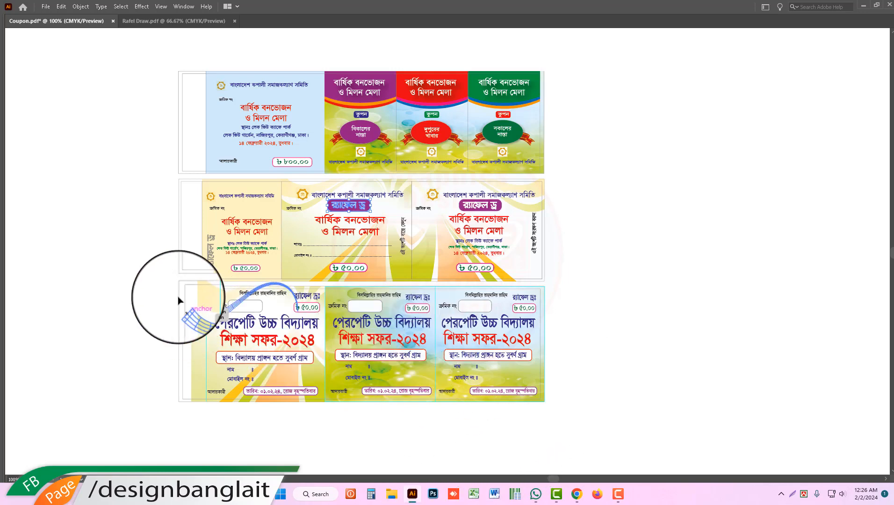
drag(253, 341, 569, 444)
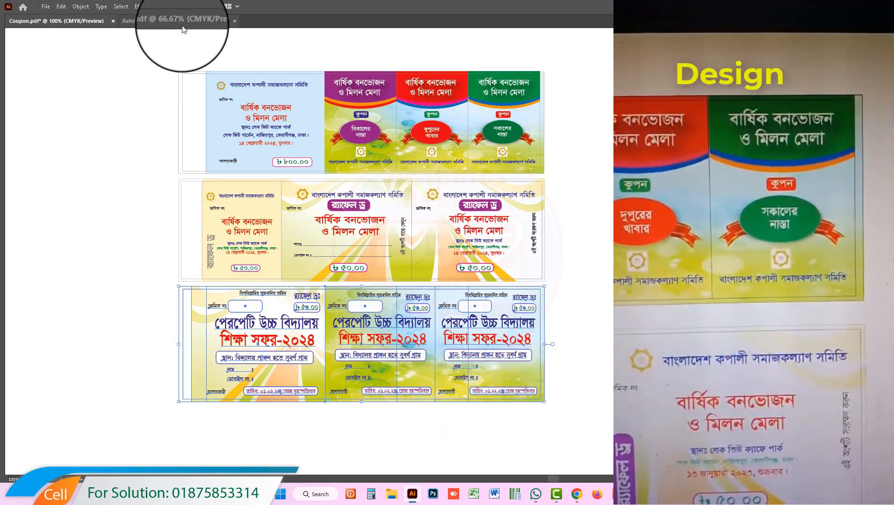
- Switch to the Rafel Draw.pdf document and examine the print sheet of repeated school-tour tickets
click(180, 21)
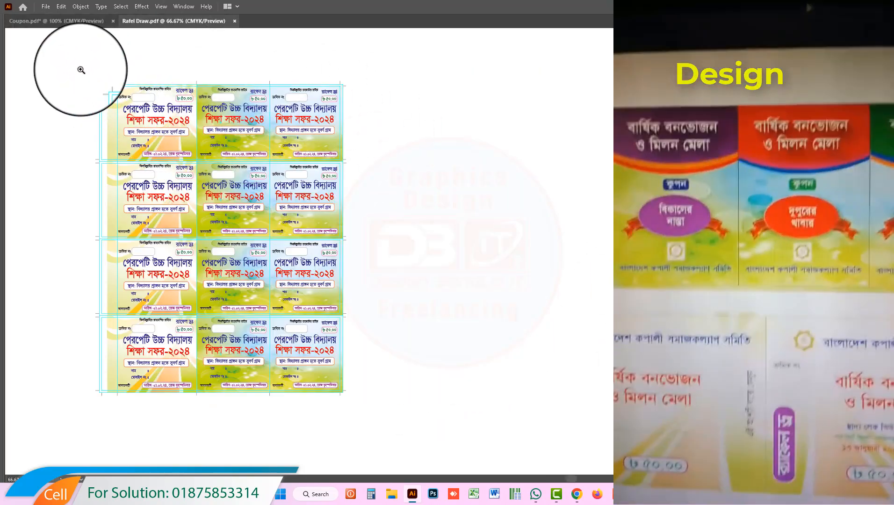
drag(80, 69, 170, 177)
drag(387, 272, 429, 190)
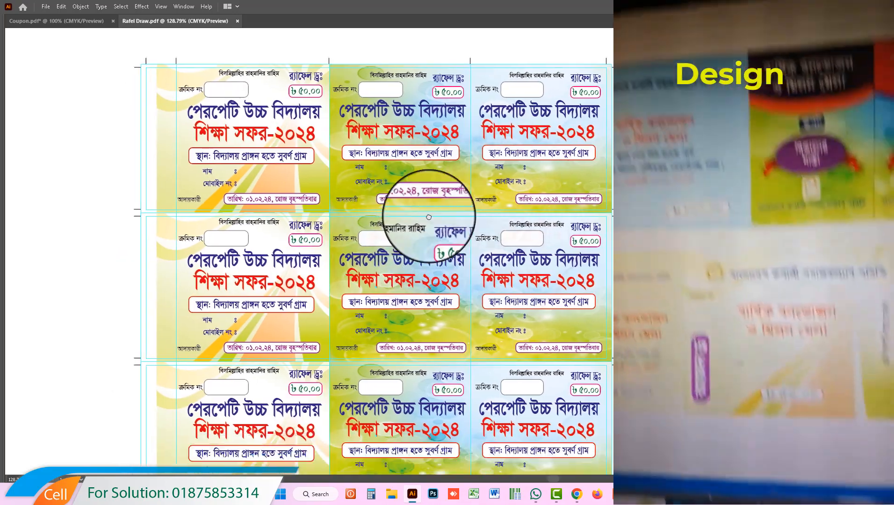
ctrl+alt+click(444, 238)
drag(422, 257, 408, 247)
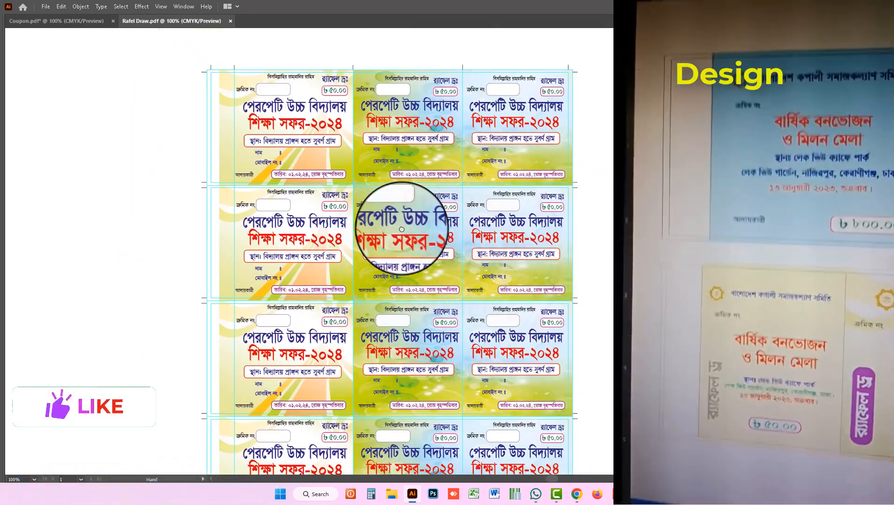
key(ctrl+a)
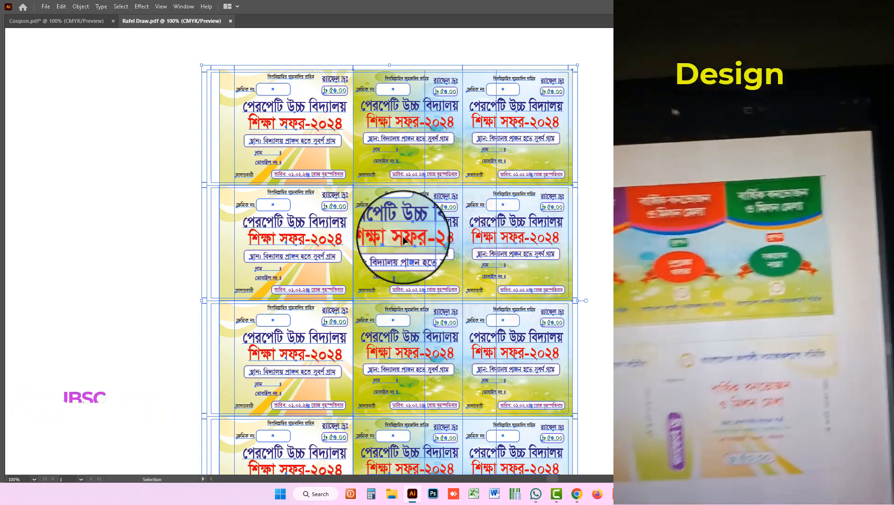
scroll(487, 265, down, 3)
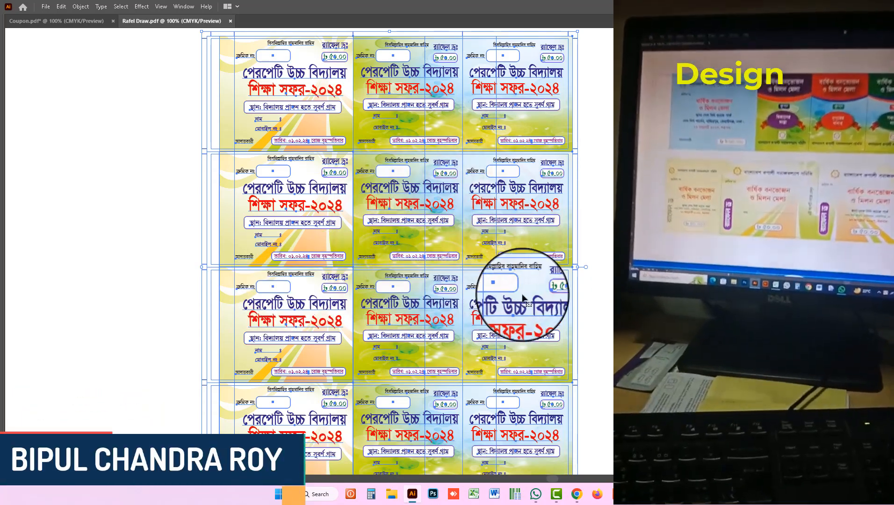
click(613, 244)
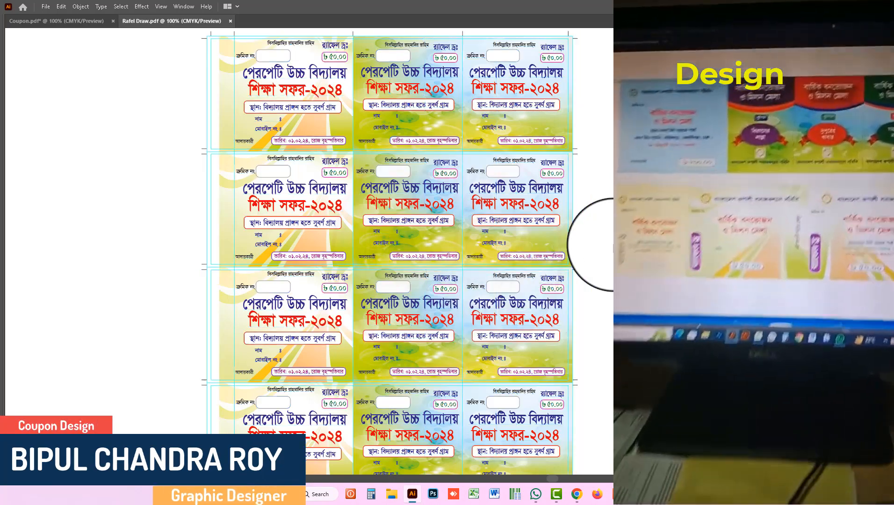
scroll(613, 245, down, 3)
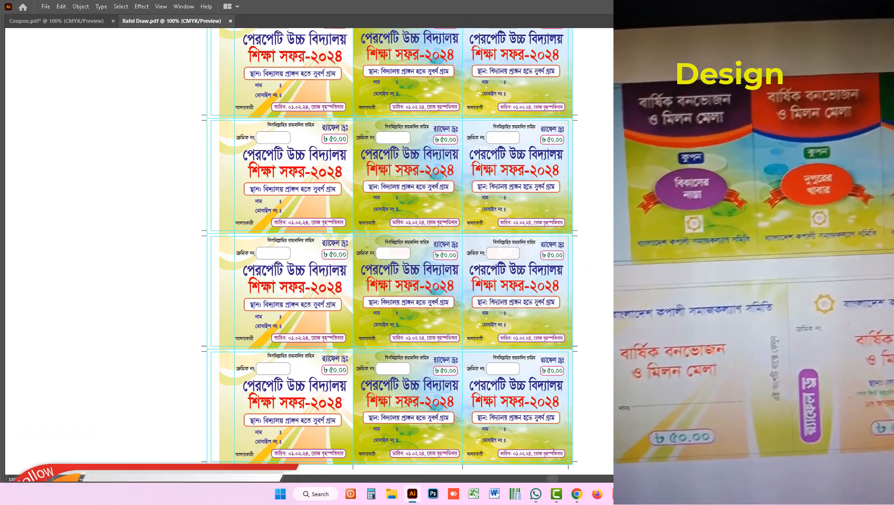
scroll(273, 75, up, 4)
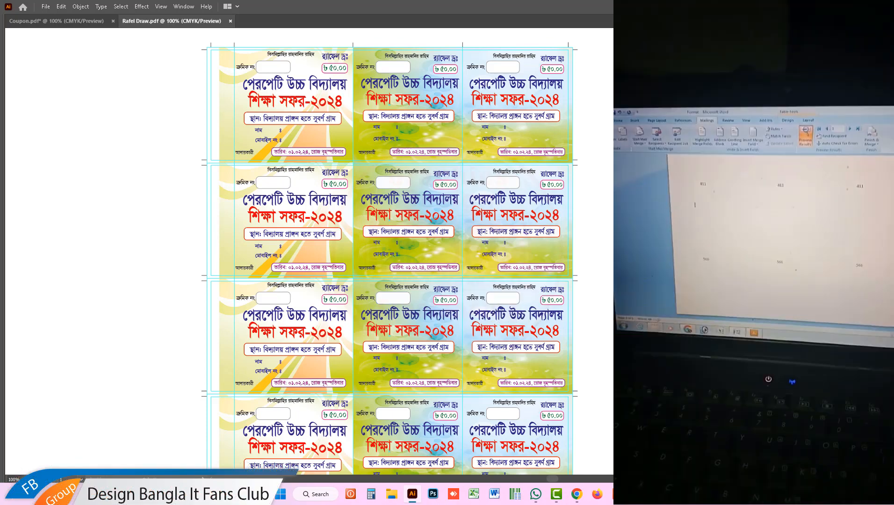
click(307, 222)
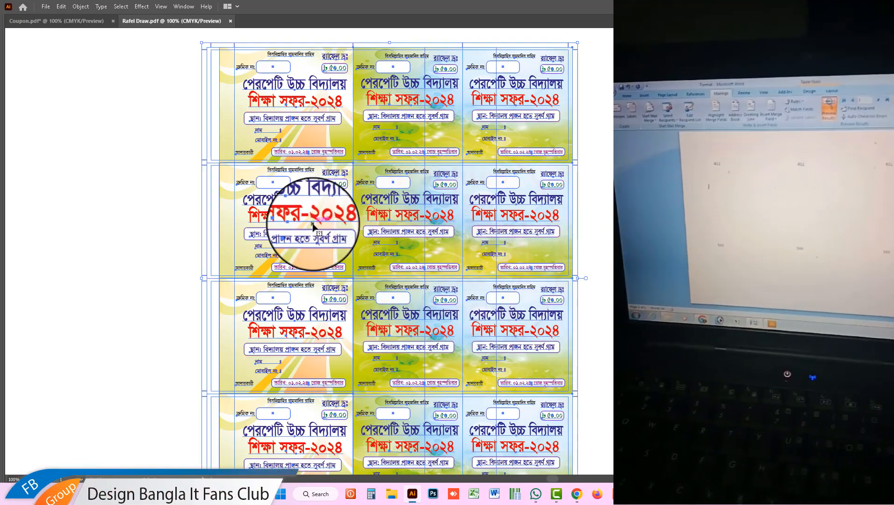
- Compare the meal coupon strip in Coupon.pdf with the ticket sheet in Rafel Draw.pdf, ending in Coupon.pdf
click(95, 27)
drag(122, 54, 556, 177)
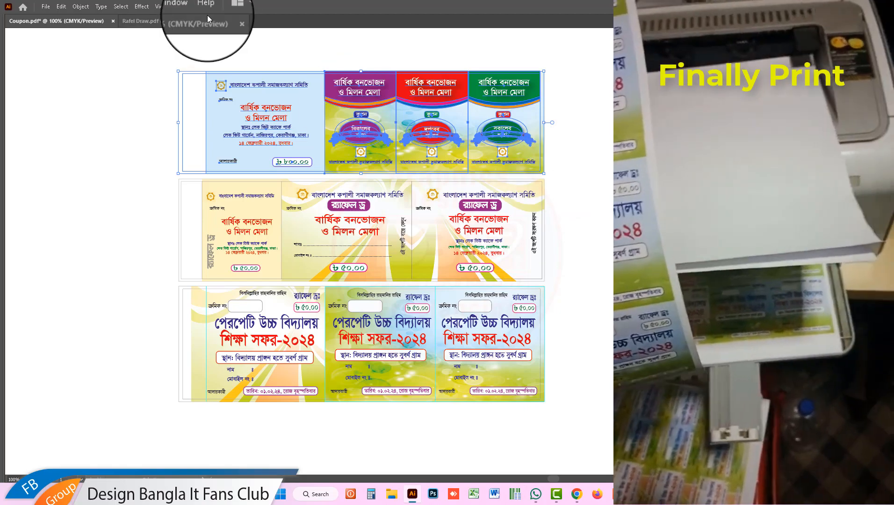
click(205, 20)
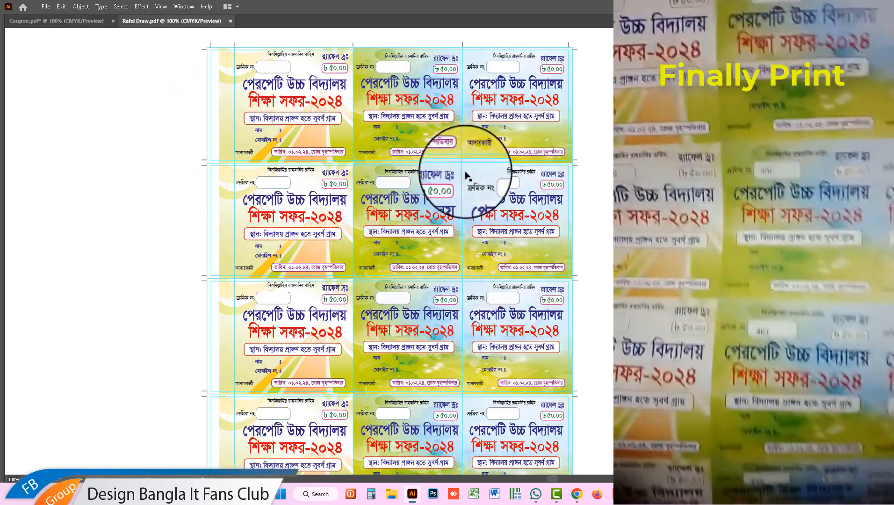
click(73, 26)
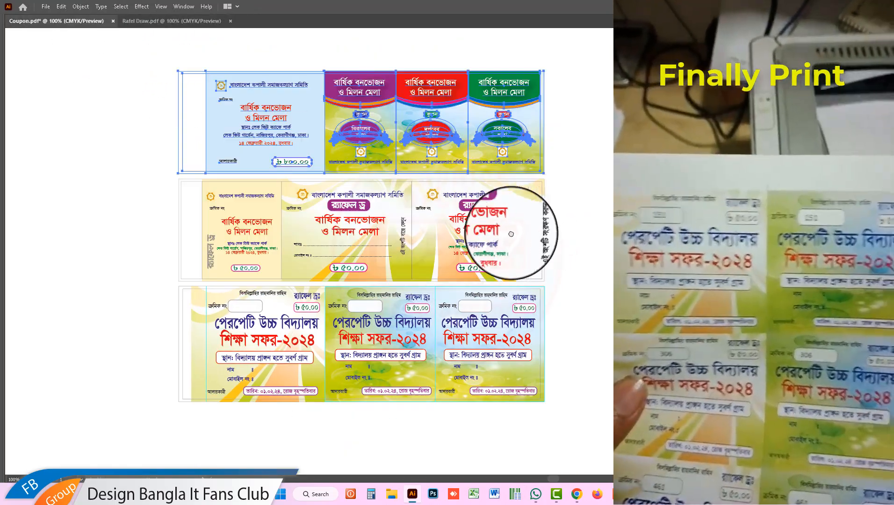
- Copy the meal coupon strip's outer and inner frame rectangles into the blank area beside it
scroll(489, 230, right, 3)
drag(494, 219, 463, 223)
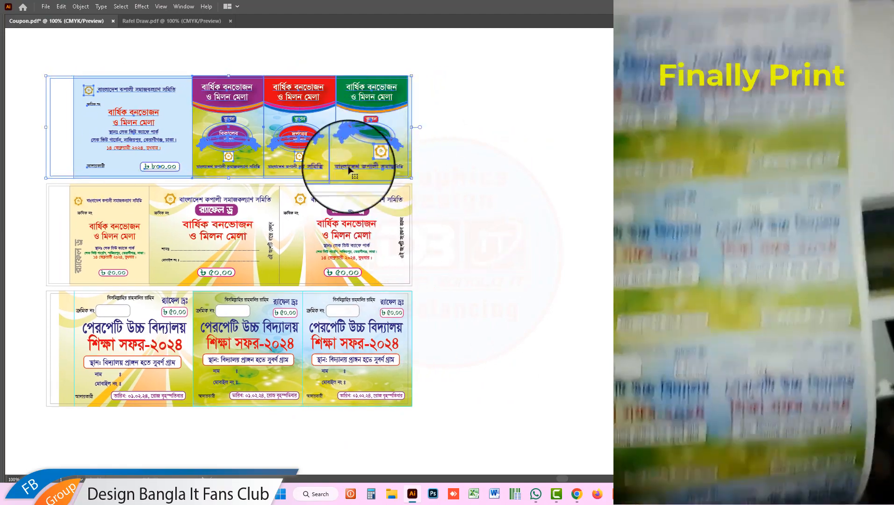
click(472, 167)
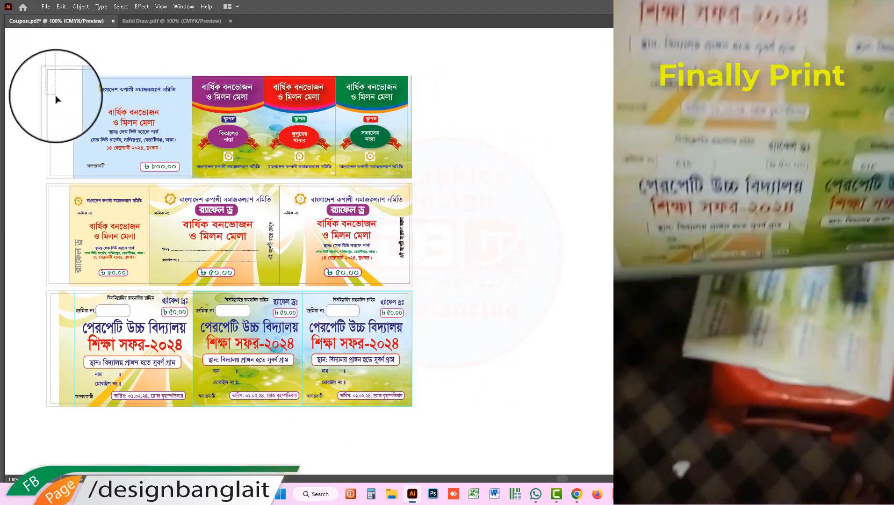
click(52, 80)
drag(182, 96, 465, 112)
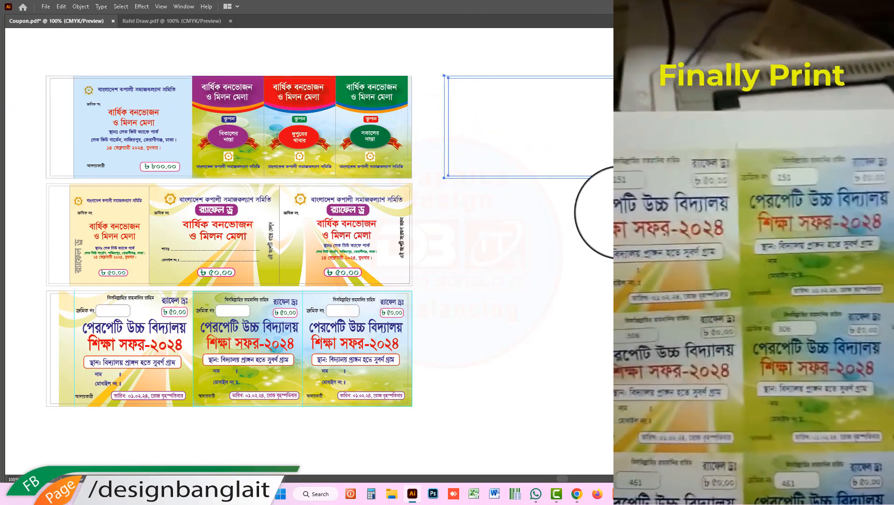
drag(620, 213, 536, 214)
- Activate the Group Selection tool and examine the copied outer frame alongside the coupon and raffle ticket layouts
key(Tab)
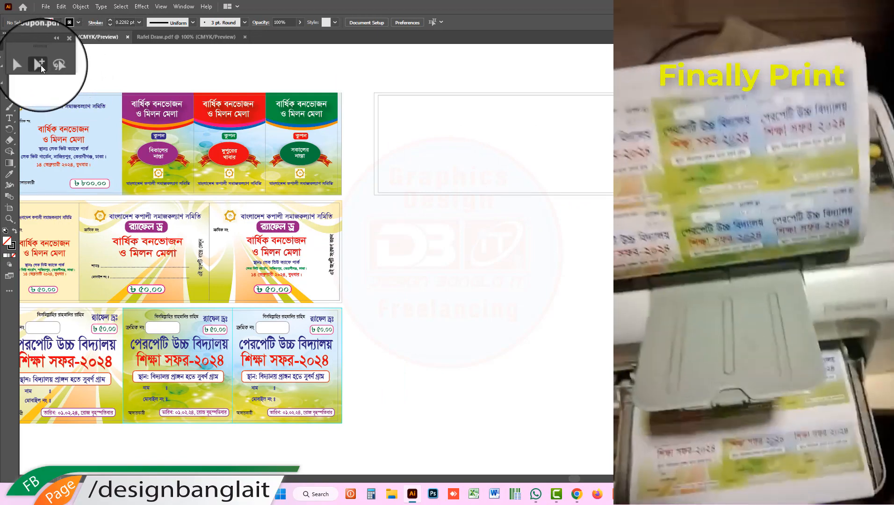
click(41, 65)
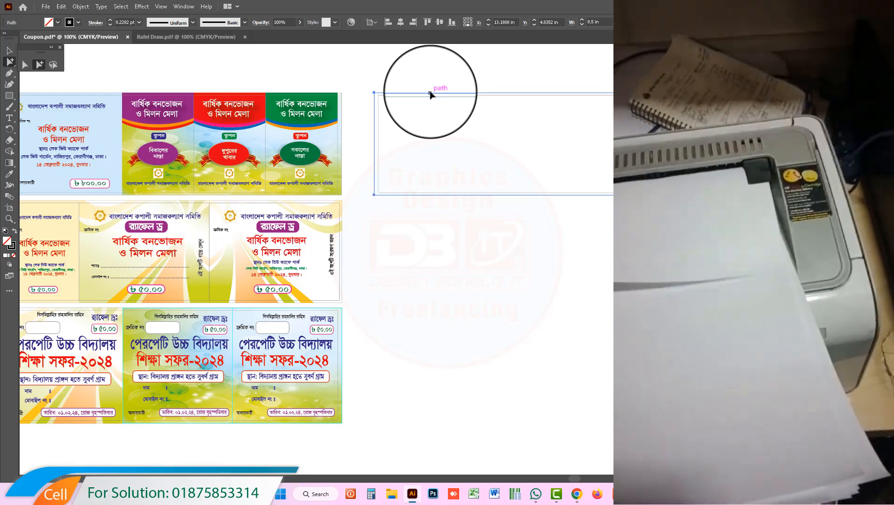
key(ctrl+space)
drag(305, 81, 440, 242)
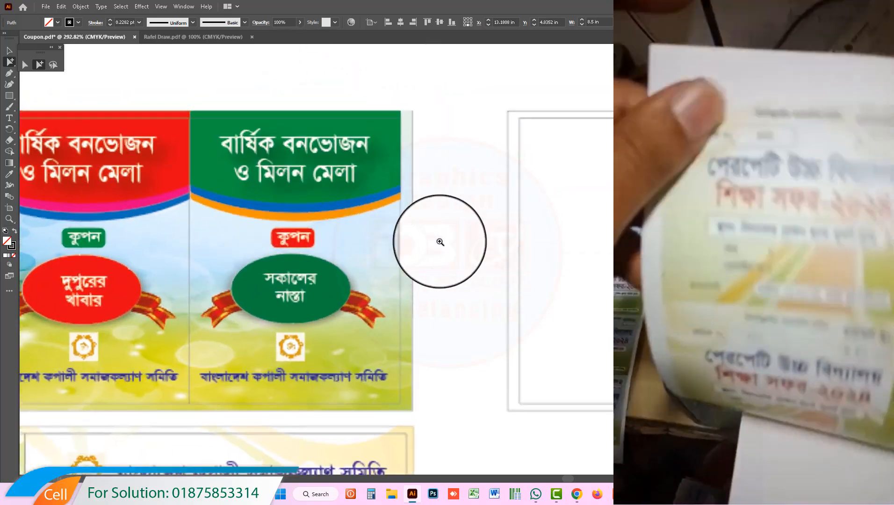
drag(329, 329, 379, 90)
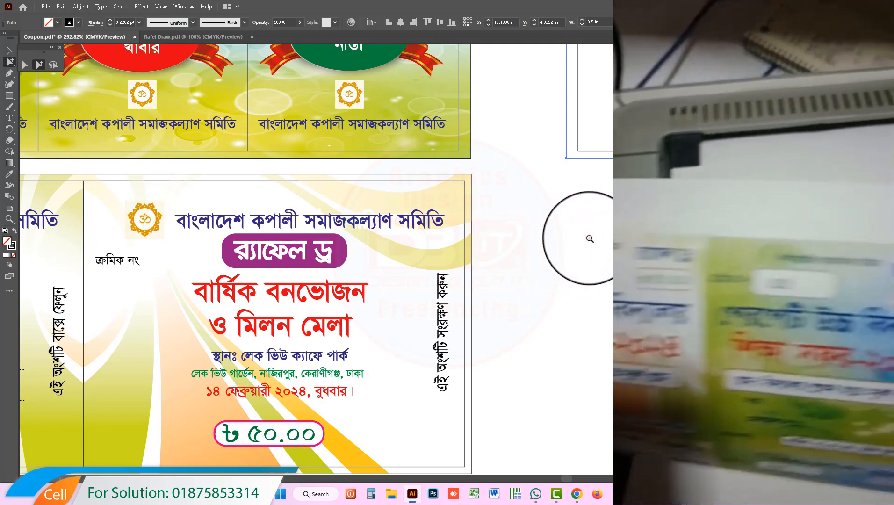
ctrl+alt+click(590, 239)
ctrl+alt+click(590, 239)
ctrl+alt+click(590, 239)
ctrl+alt+click(589, 239)
drag(506, 255, 579, 194)
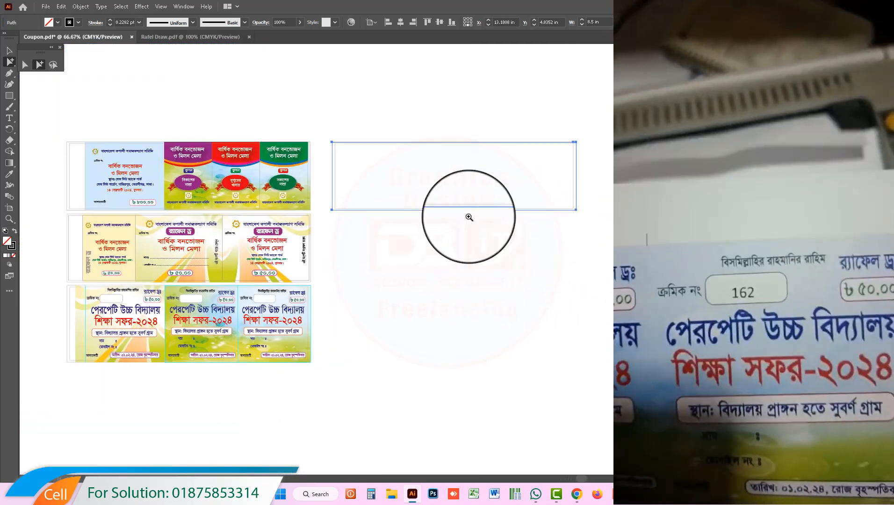
ctrl+click(450, 207)
drag(460, 247, 497, 240)
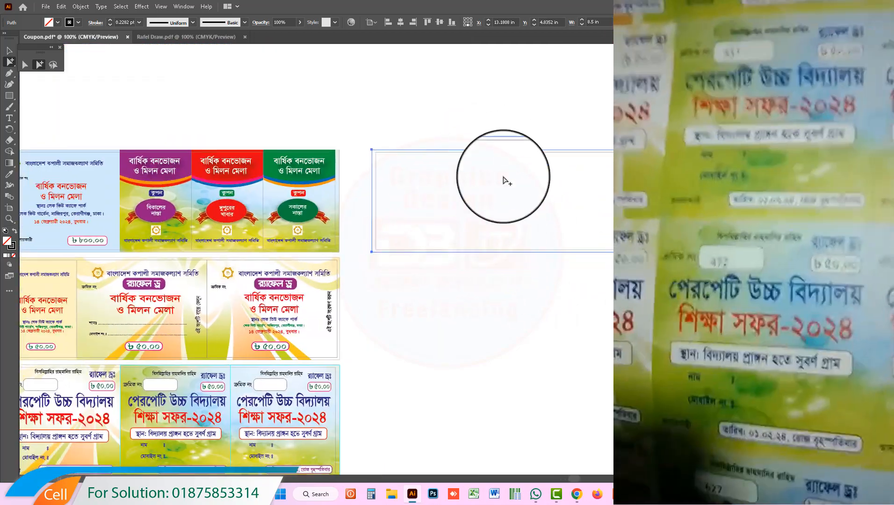
drag(397, 240, 490, 234)
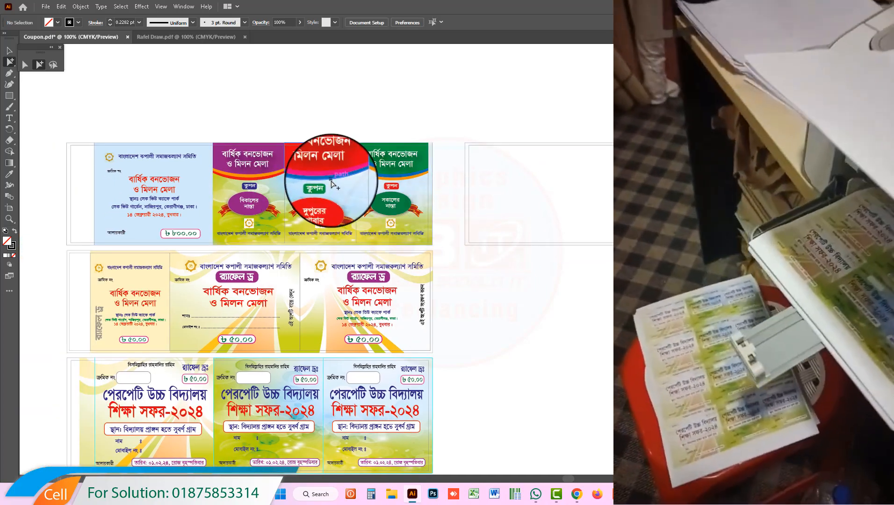
- Copy the green and blue bubble background image from the meal coupon strip into the empty frame, aligned with its right end
click(287, 192)
drag(275, 192, 351, 208)
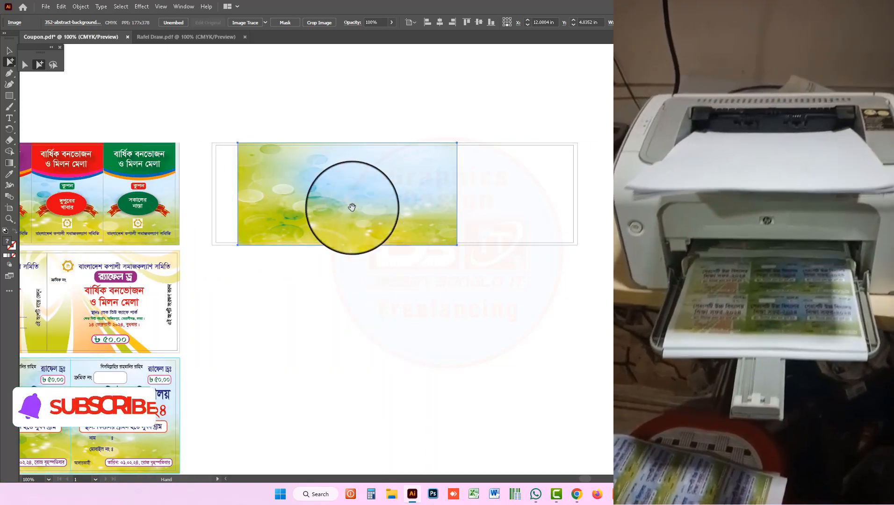
drag(407, 200, 450, 147)
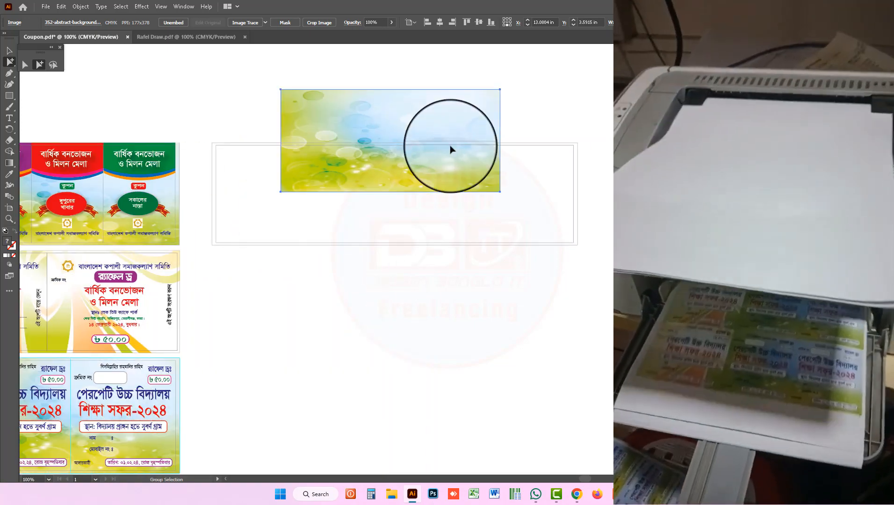
key(ctrl+z)
drag(429, 208, 542, 219)
click(596, 218)
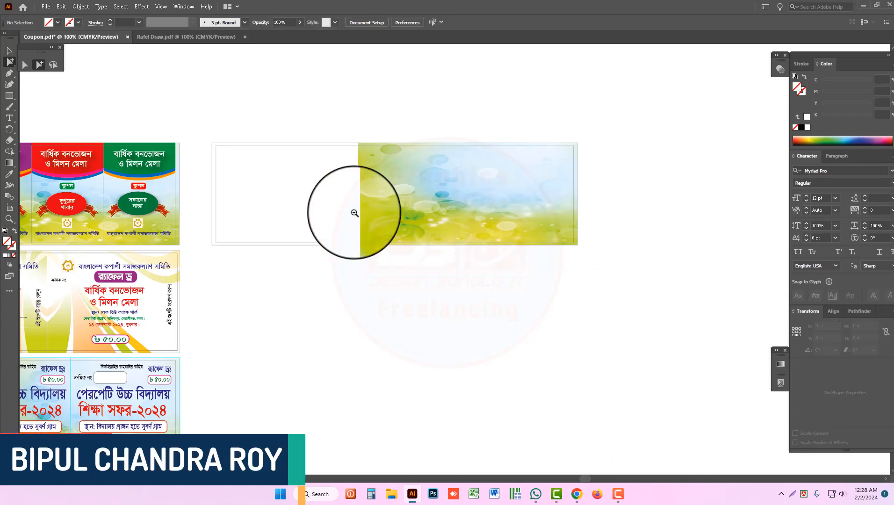
- Select the green morning-snack panel's header, coupon label, oval ribbon badge, logo and association text together, and group them
alt+click(355, 213)
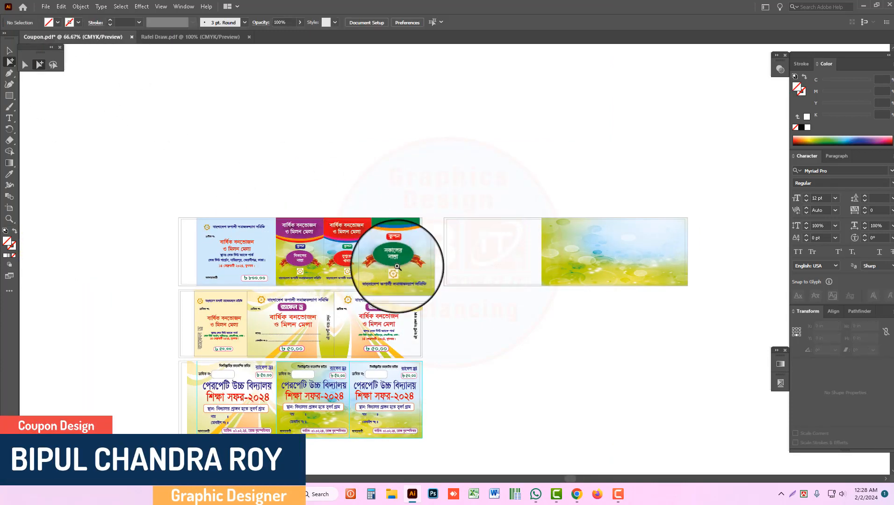
drag(397, 267, 473, 299)
click(8, 51)
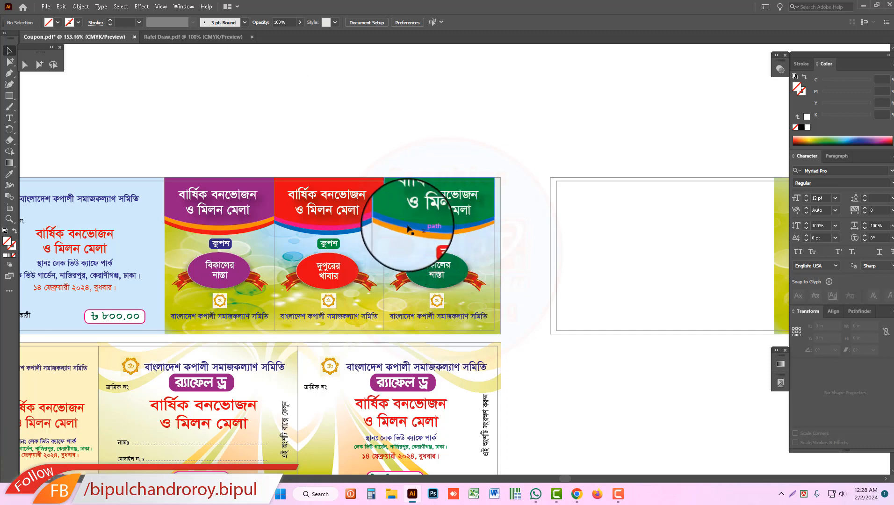
click(434, 265)
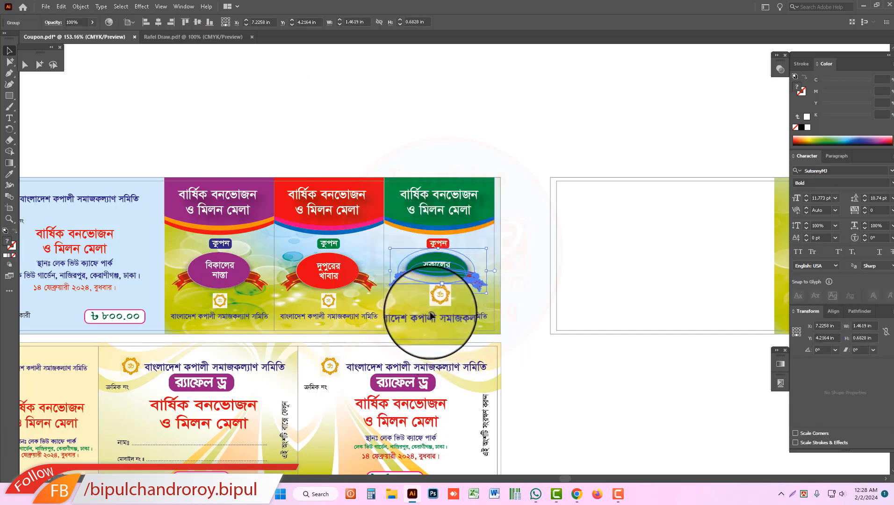
drag(390, 168, 479, 321)
click(517, 286)
drag(516, 283, 491, 296)
click(527, 291)
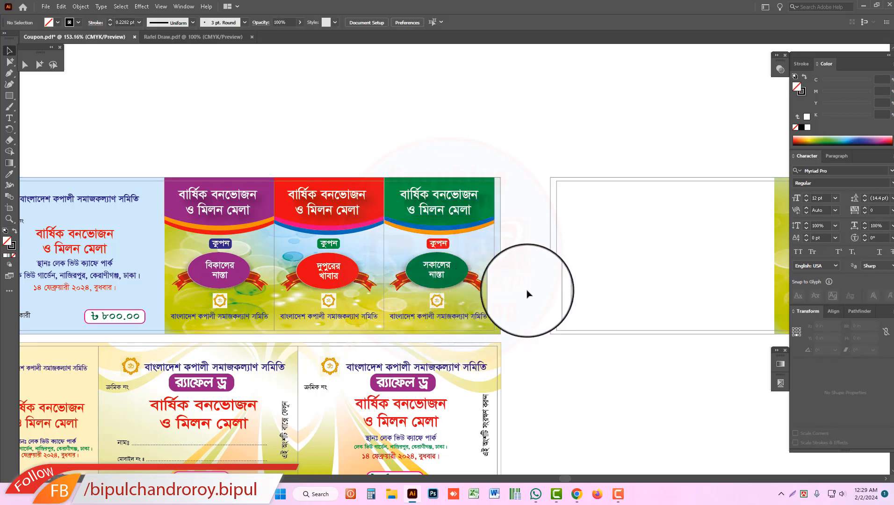
drag(379, 159, 473, 321)
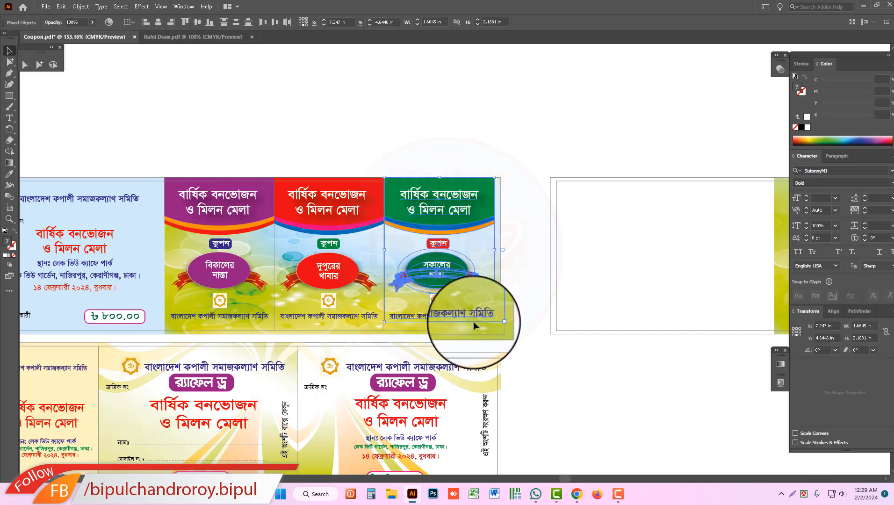
key(ctrl+g)
drag(521, 284, 433, 267)
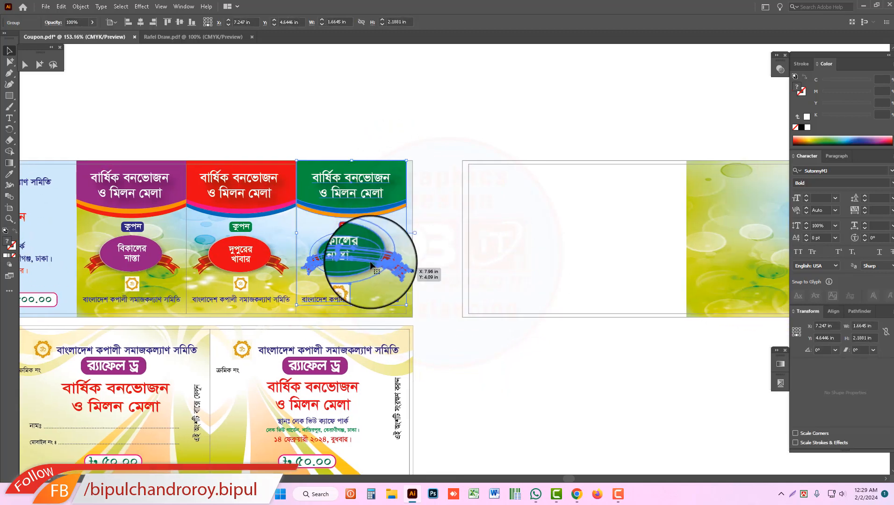
- Move the green morning-snack panel above the new frame, and group the red lunch panel and move it out of the strip too
drag(371, 265, 602, 170)
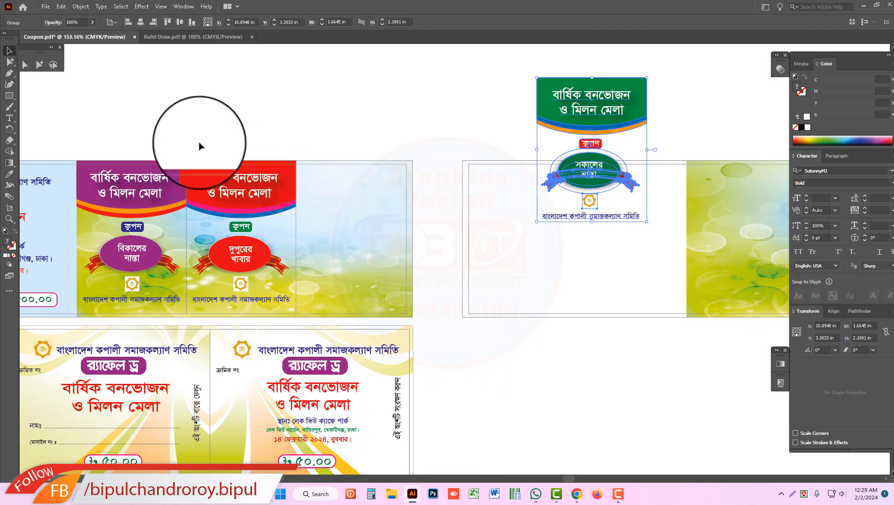
drag(191, 140, 277, 302)
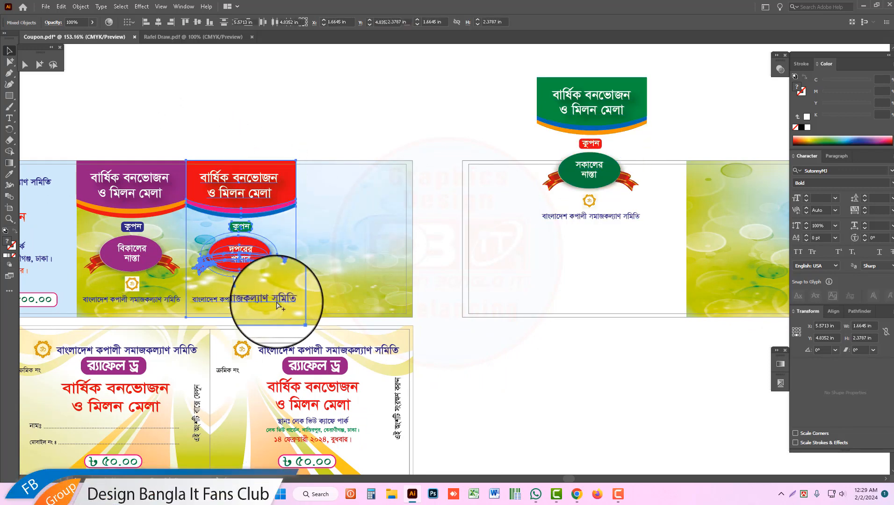
key(ctrl+g)
drag(230, 273, 427, 135)
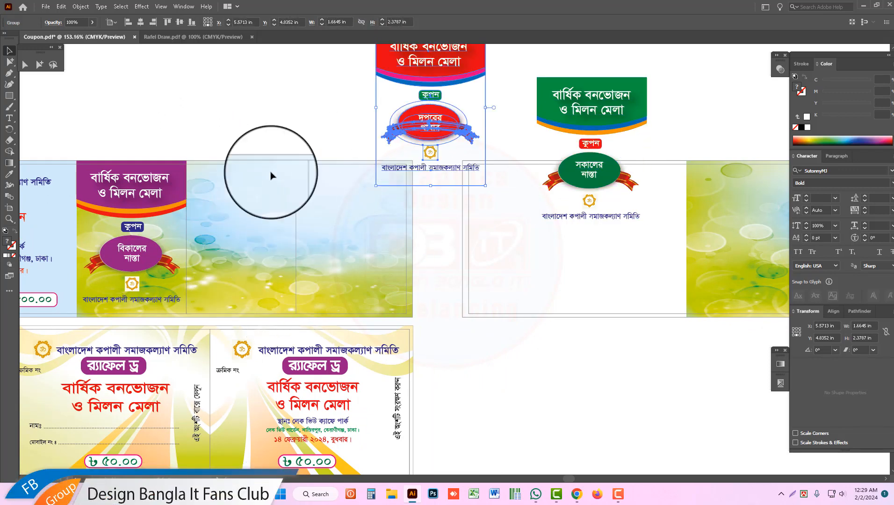
- Move the purple afternoon-snack panel and the grouped light blue main coupon section out of the original strip into the blank area above
click(172, 302)
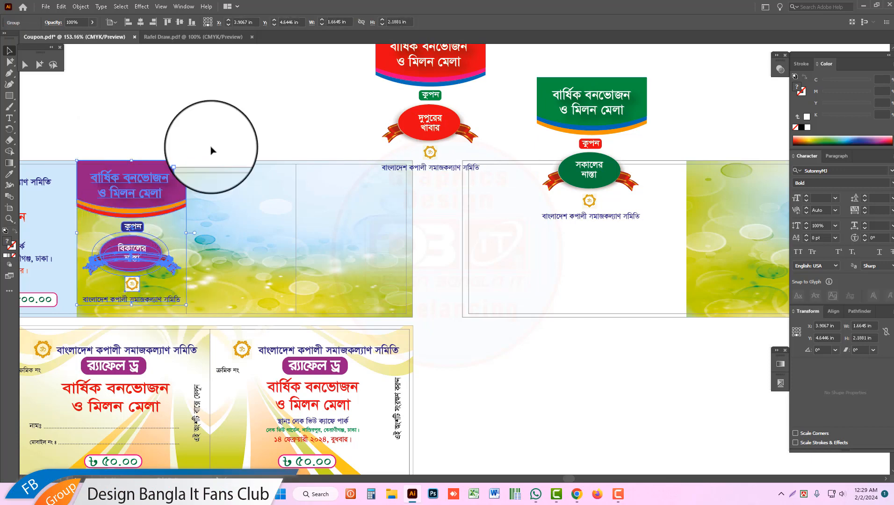
drag(174, 261, 310, 145)
key(ctrl+1)
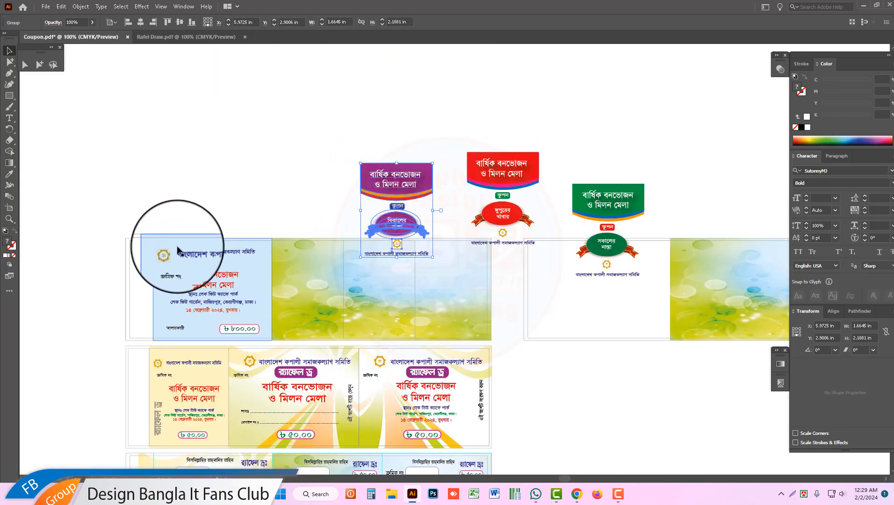
drag(159, 225, 266, 333)
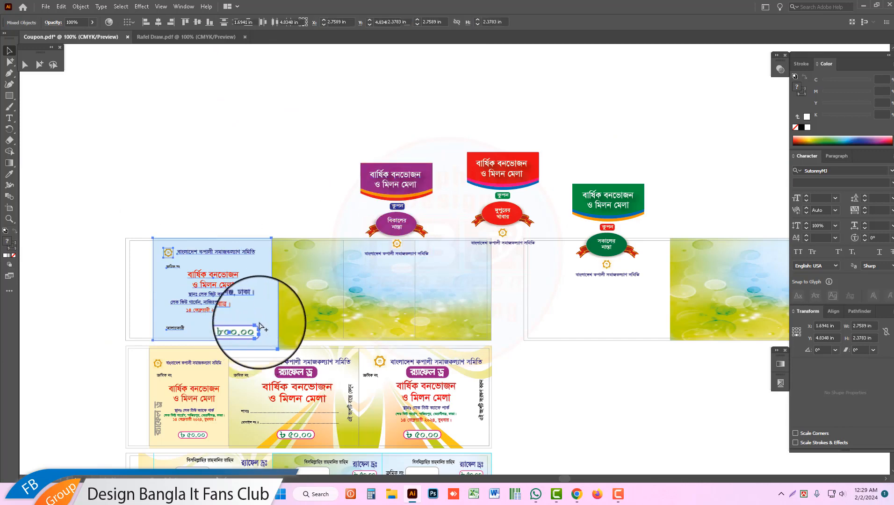
drag(224, 299, 236, 153)
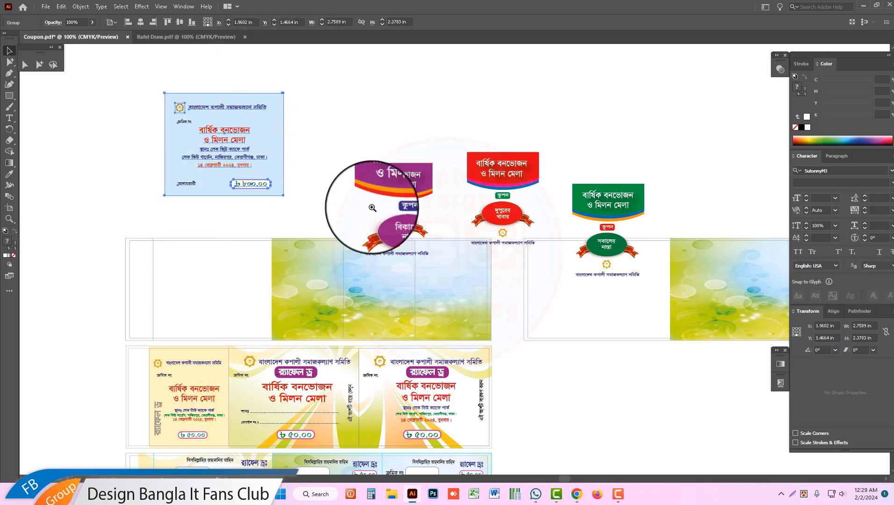
- Place the green morning-snack panel at the right end of the new frame, aligned with the inner frame's top-right corner
scroll(365, 193, right, 5)
drag(408, 187, 733, 276)
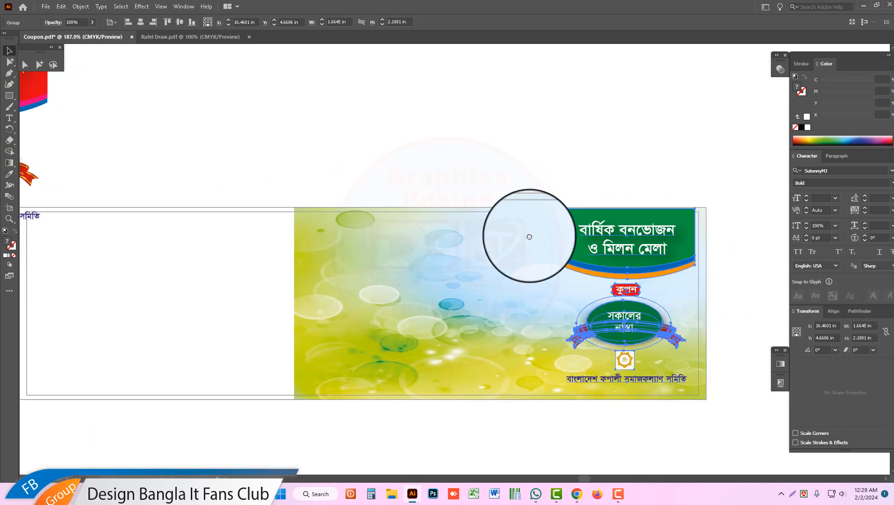
drag(529, 236, 345, 172)
drag(463, 156, 545, 229)
drag(540, 175, 545, 181)
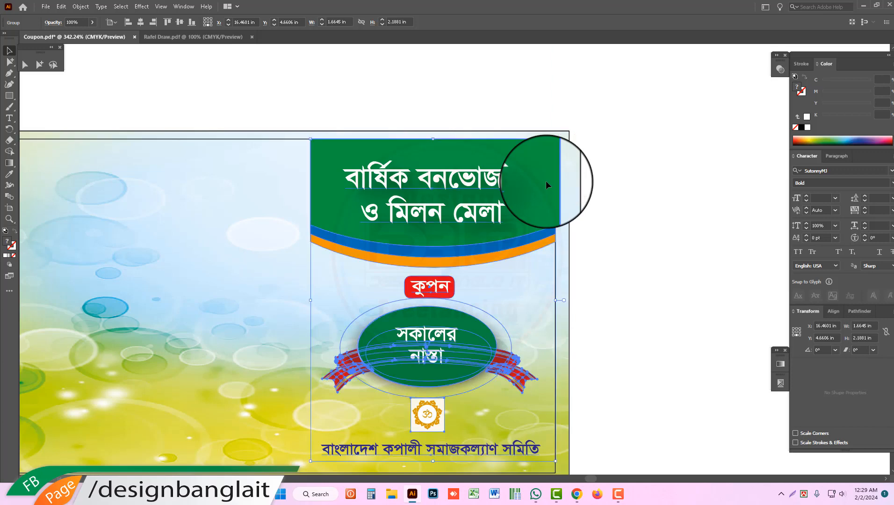
ctrl+alt+click(441, 230)
drag(443, 295, 490, 217)
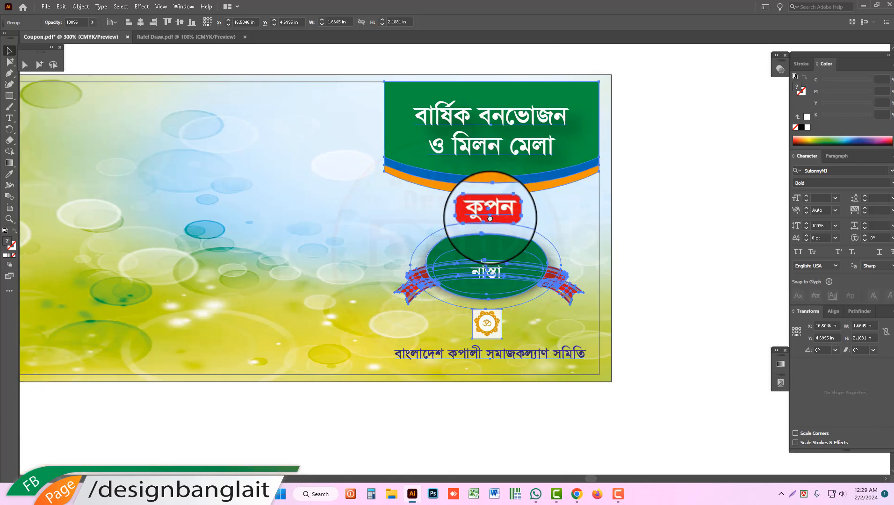
- Place the red lunch panel in the new frame, flush against the green panel's left edge and aligned with its top
ctrl+alt+click(348, 219)
ctrl+alt+click(348, 220)
ctrl+alt+click(347, 220)
drag(313, 215, 597, 248)
drag(628, 225, 744, 301)
drag(654, 285, 423, 223)
drag(407, 197, 471, 227)
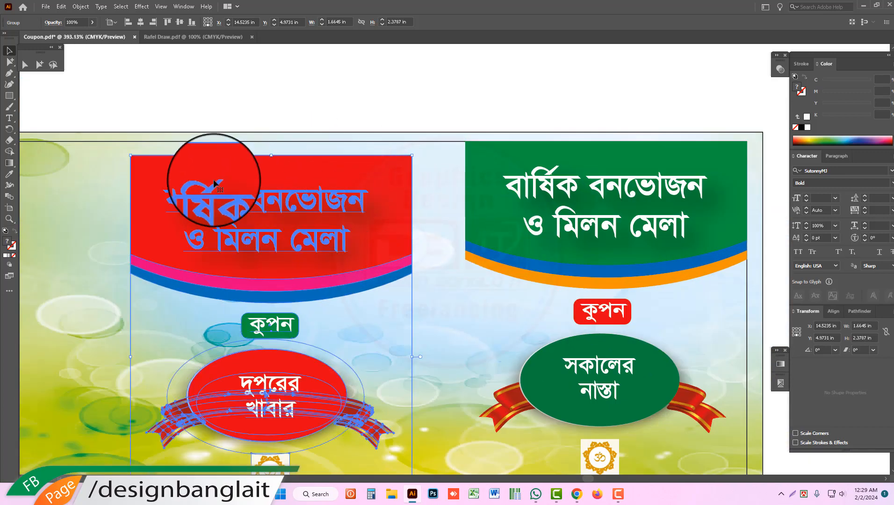
drag(380, 184, 450, 163)
drag(510, 247, 429, 263)
drag(474, 190, 555, 310)
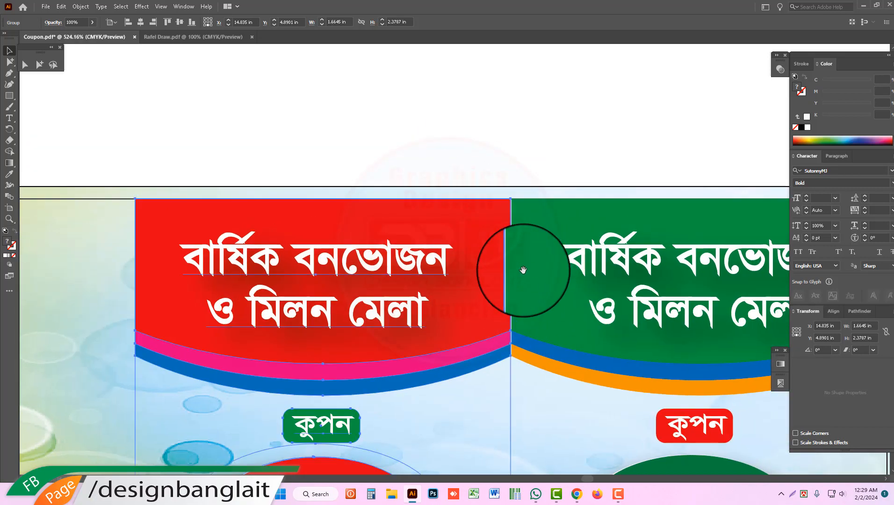
drag(506, 192, 629, 275)
drag(498, 236, 501, 235)
- Place the purple afternoon-snack panel in the new frame, flush against the red panel's left edge and aligned with its top
key(ctrl+1)
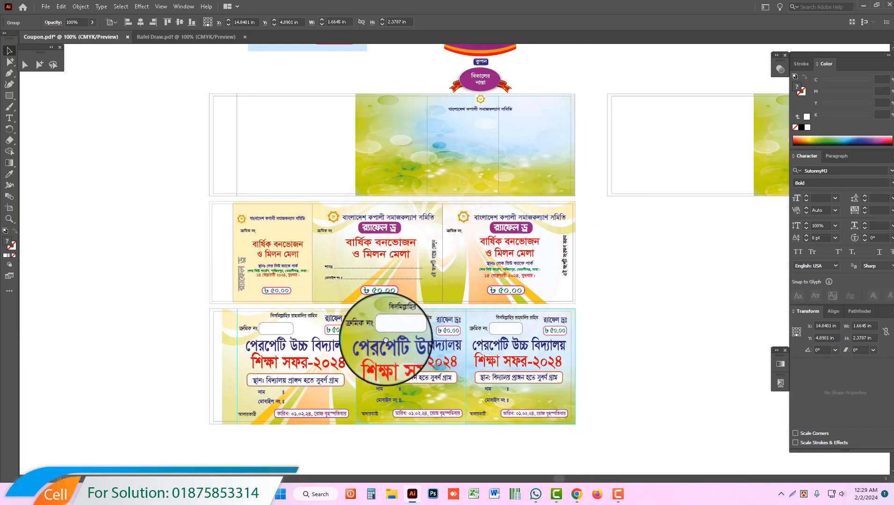
drag(613, 84, 408, 203)
drag(283, 160, 467, 270)
drag(467, 214, 514, 163)
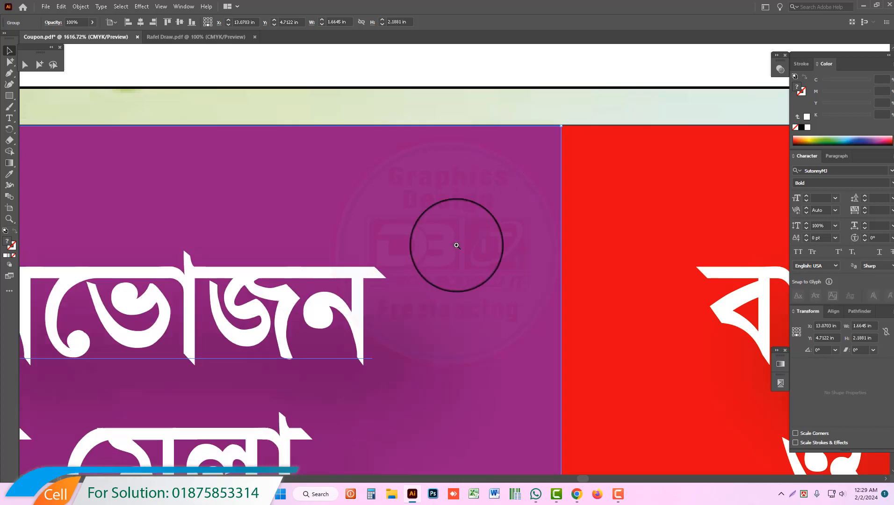
ctrl+alt+click(443, 260)
ctrl+alt+click(444, 260)
ctrl+alt+click(443, 260)
ctrl+alt+click(443, 260)
ctrl+alt+click(443, 260)
ctrl+alt+click(444, 260)
ctrl+alt+click(443, 260)
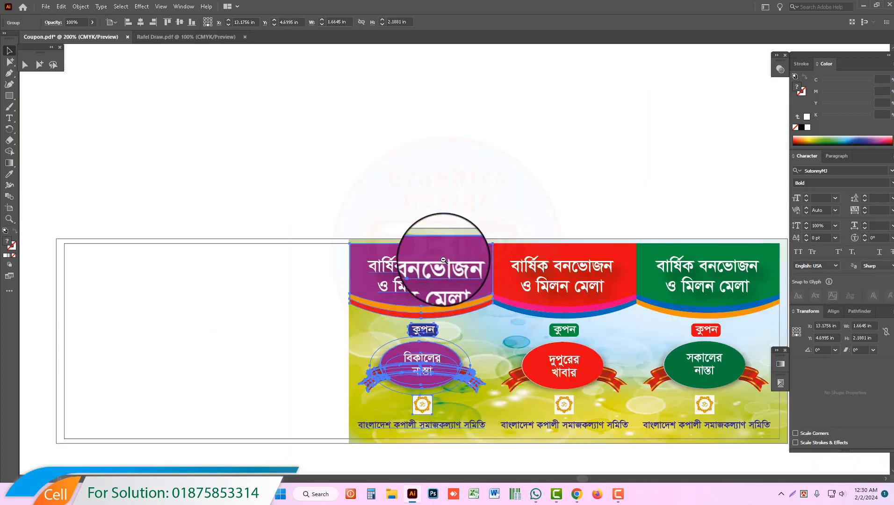
- Move the light blue main coupon section into the new frame, flush against the left edge of the bubble background
ctrl+alt+click(443, 260)
ctrl+alt+click(447, 269)
ctrl+alt+click(433, 269)
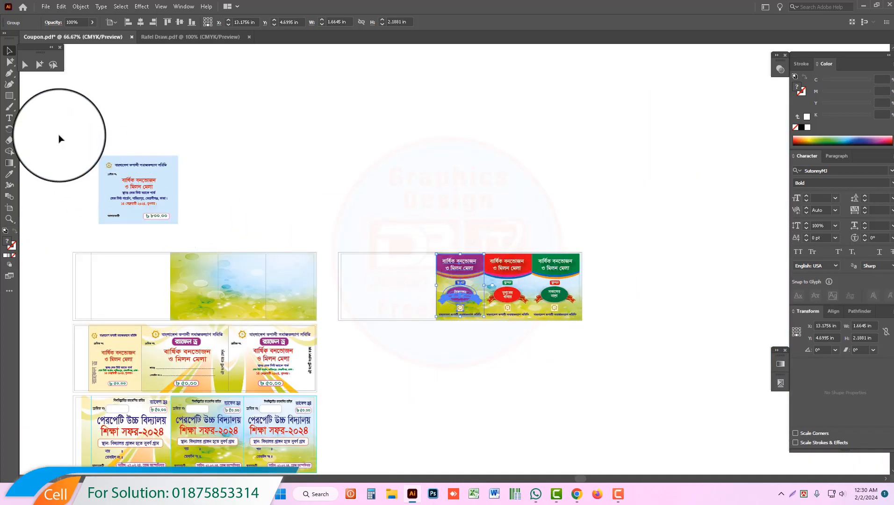
drag(166, 205, 402, 295)
scroll(402, 292, up, 5)
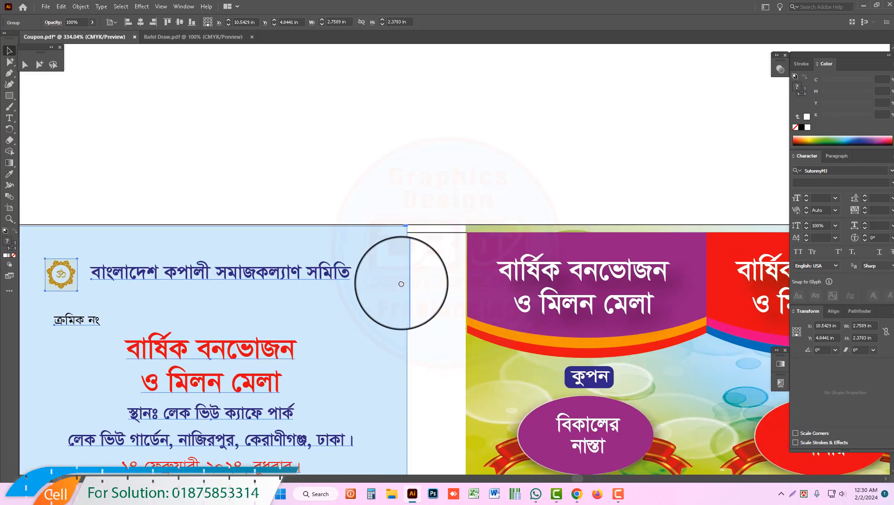
drag(399, 261, 447, 281)
scroll(442, 285, down, 1)
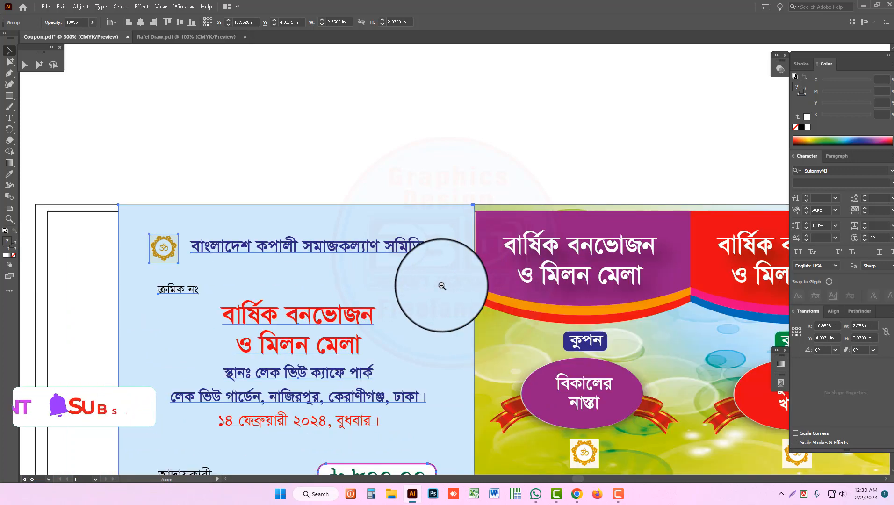
- Examine the rebuilt strip's green, purple and light blue sections and the blank margin at its left end
ctrl+alt+click(441, 286)
drag(425, 334, 413, 288)
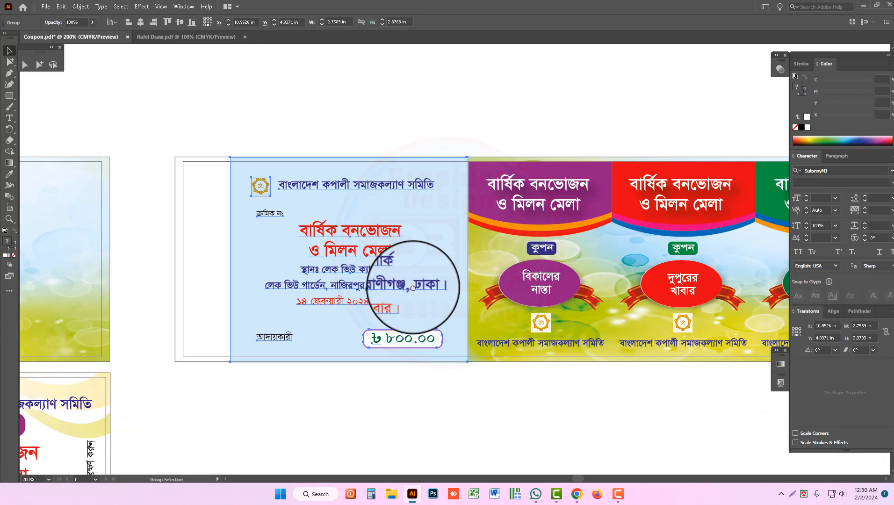
ctrl+alt+click(470, 280)
ctrl+alt+click(468, 277)
drag(366, 271, 270, 251)
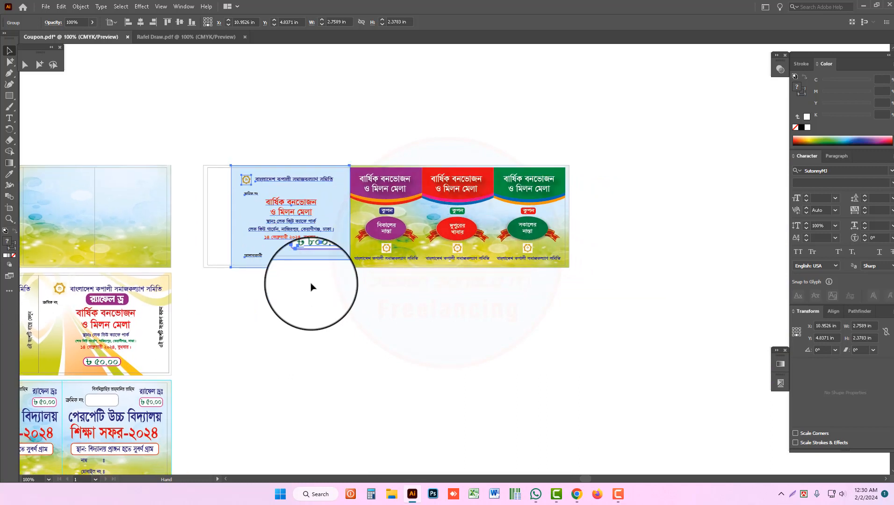
click(390, 311)
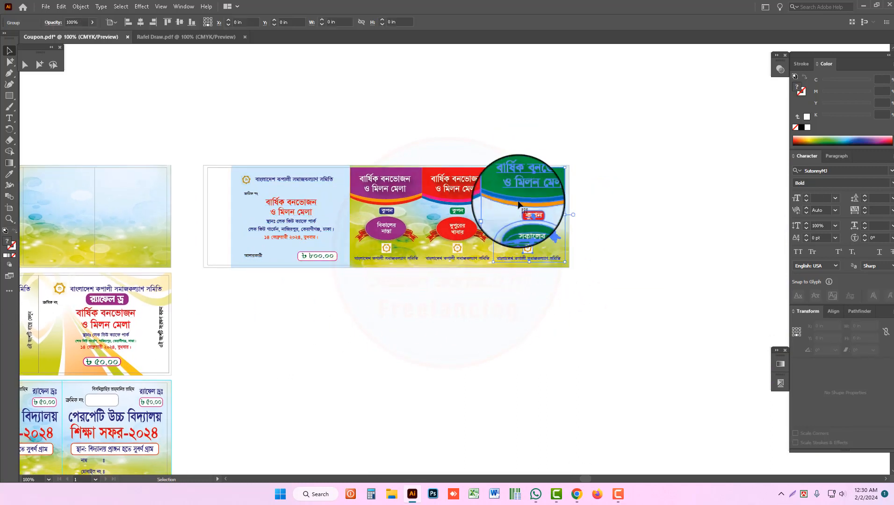
click(399, 195)
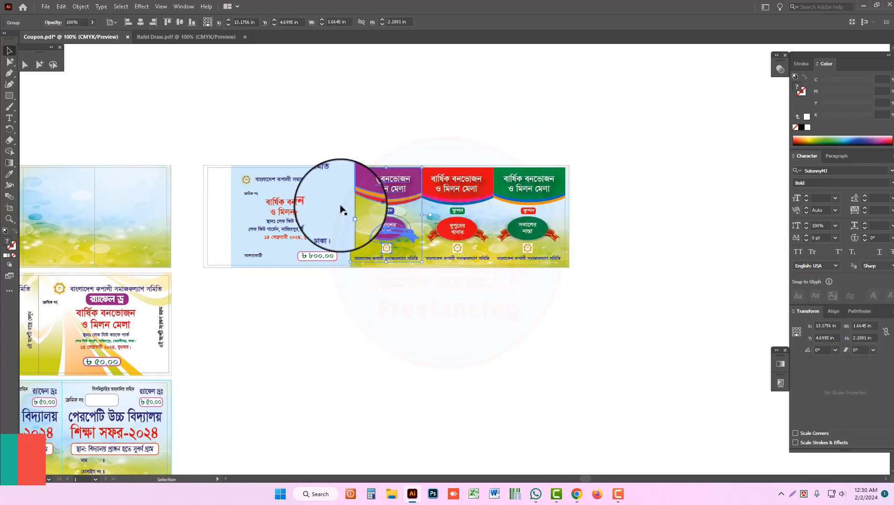
click(269, 223)
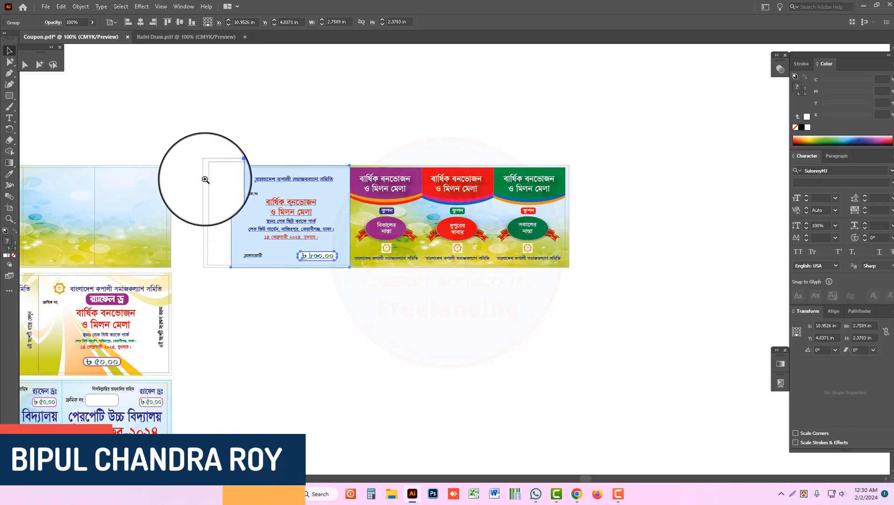
scroll(205, 176, up, 3)
drag(231, 272, 244, 298)
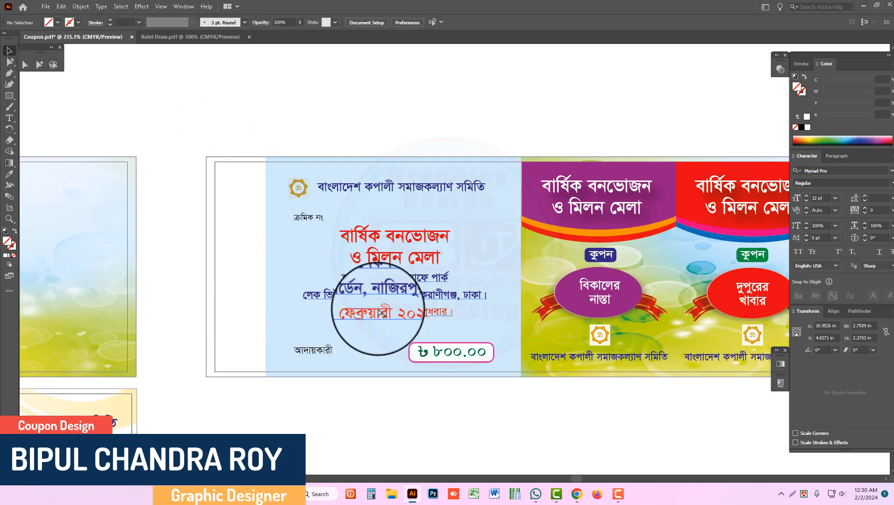
- Examine the complete rebuilt coupon strip, first as a whole and then section by section
ctrl+alt+click(506, 286)
ctrl+alt+click(507, 287)
ctrl+alt+click(506, 286)
ctrl+alt+click(507, 286)
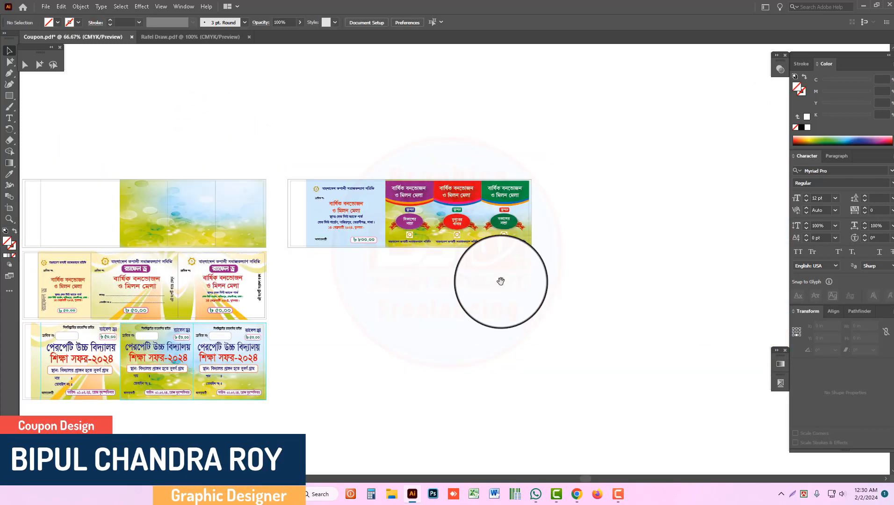
drag(282, 162, 558, 276)
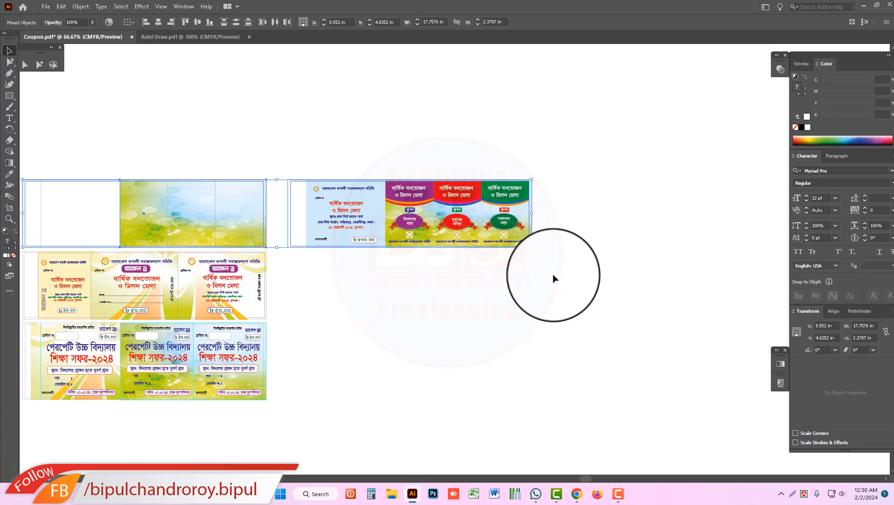
mouse_move(553, 279)
mouse_down()
mouse_move(373, 170)
mouse_move(303, 154)
mouse_up()
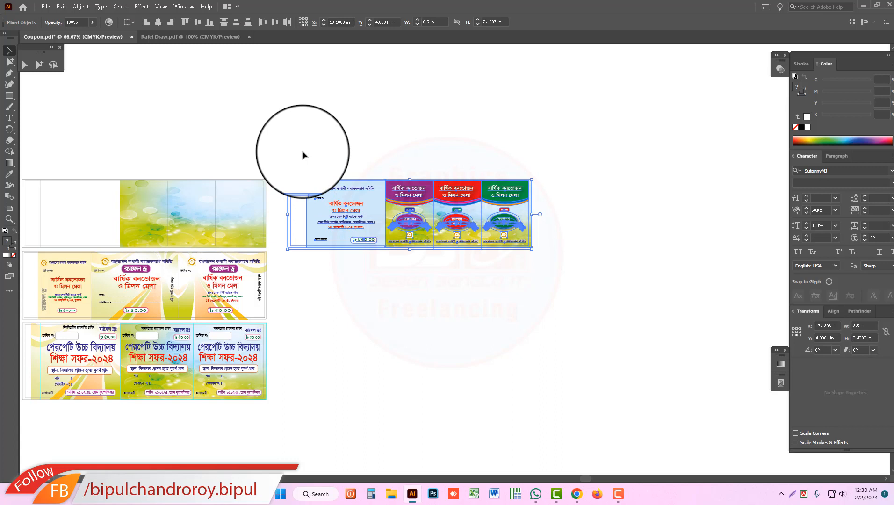
drag(296, 152, 619, 329)
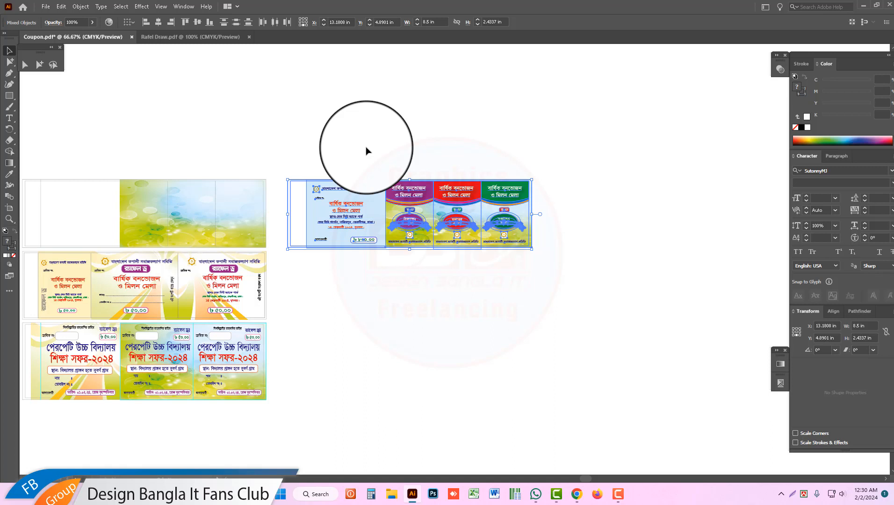
drag(286, 159, 362, 283)
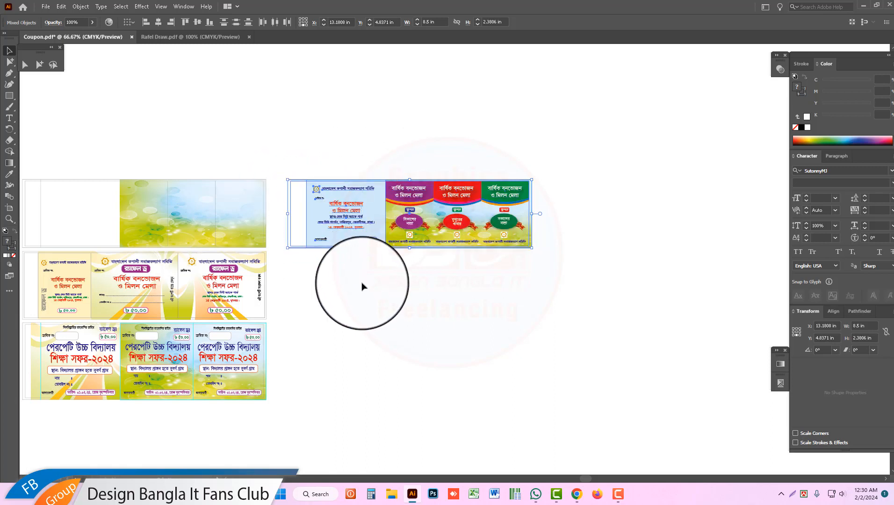
drag(407, 166, 415, 257)
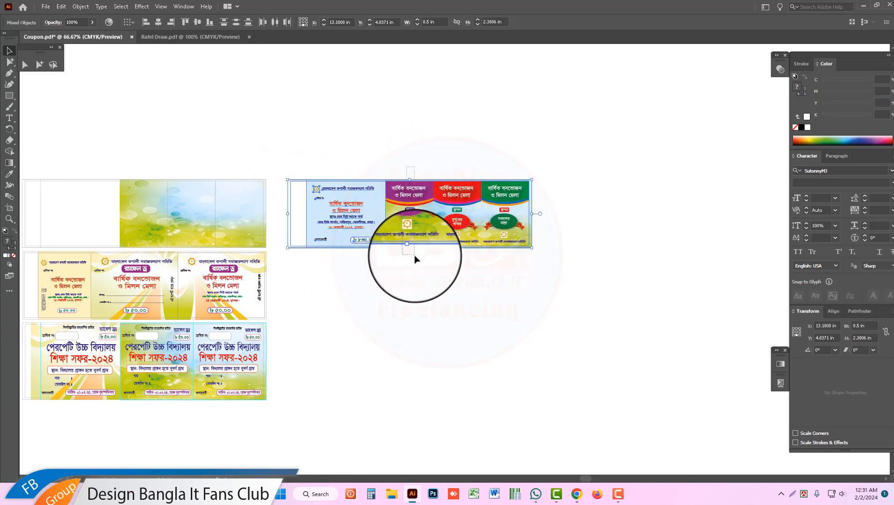
drag(440, 165, 458, 253)
drag(495, 144, 533, 242)
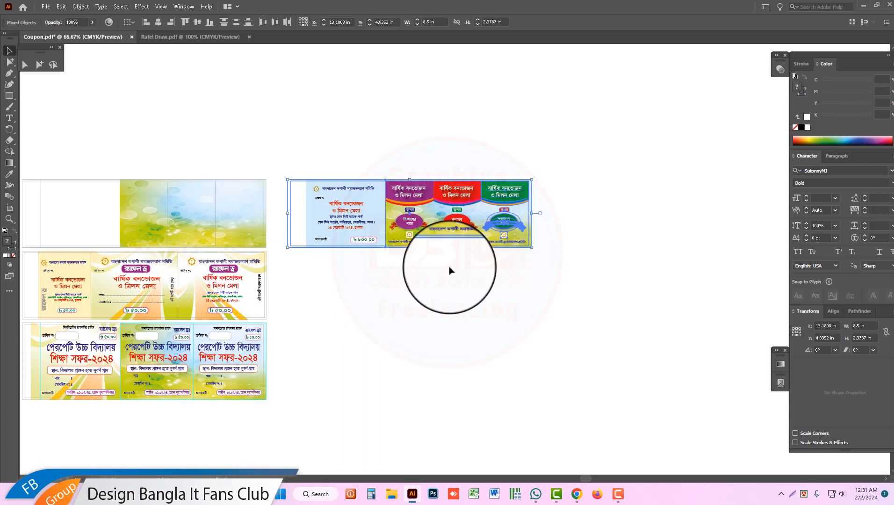
- Compare the school tour raffle ticket strip with the rebuilt coupon strip's outer frame and blank left margin
drag(286, 361, 438, 299)
drag(455, 377, 353, 273)
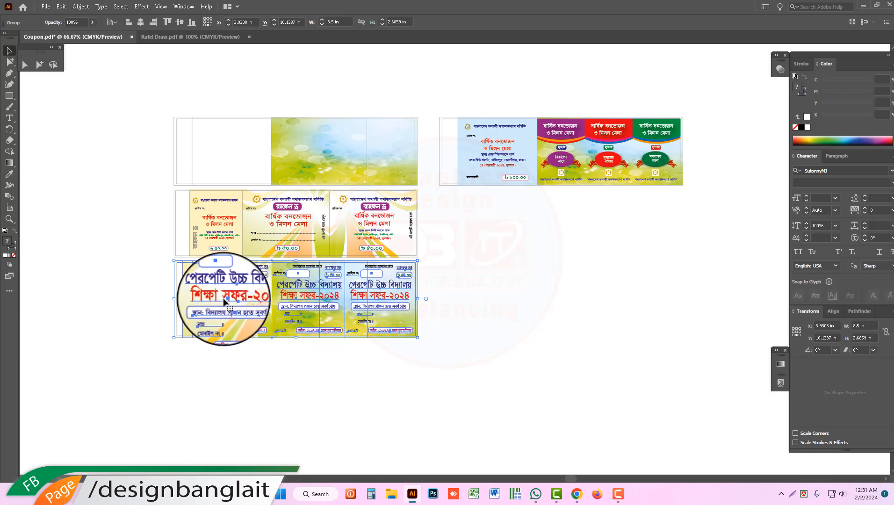
click(261, 354)
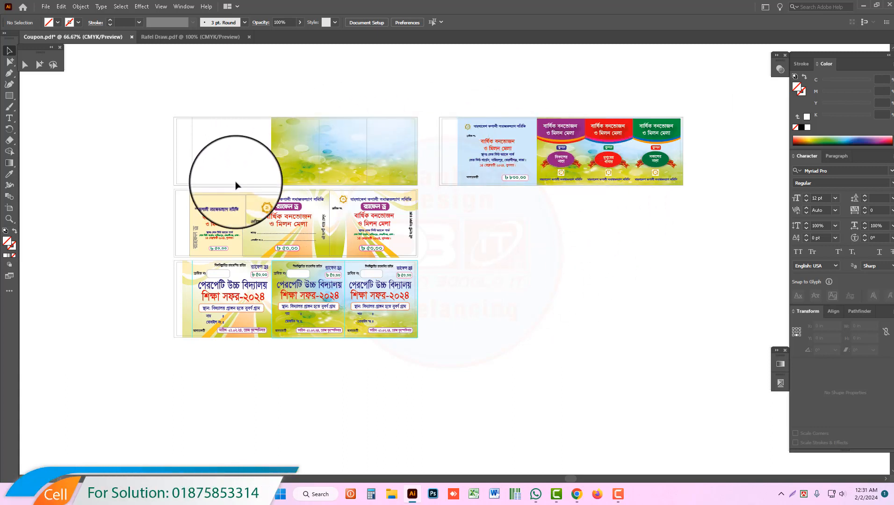
drag(451, 143, 451, 145)
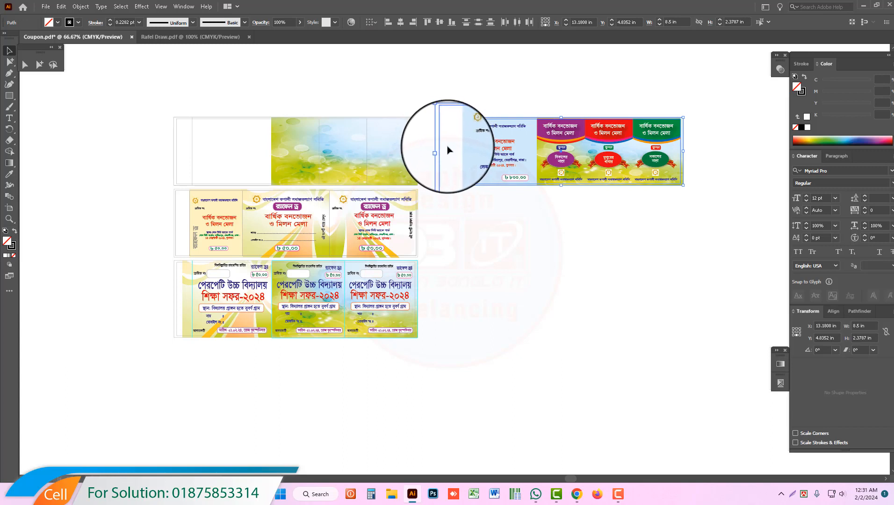
click(448, 164)
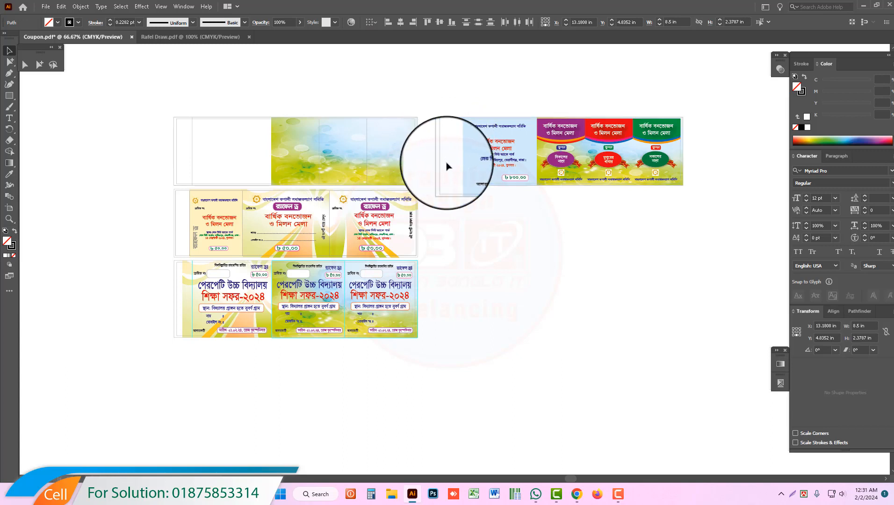
- Examine the complete rebuilt coupon strip and the frame lines around its blank left margin
drag(464, 102, 675, 228)
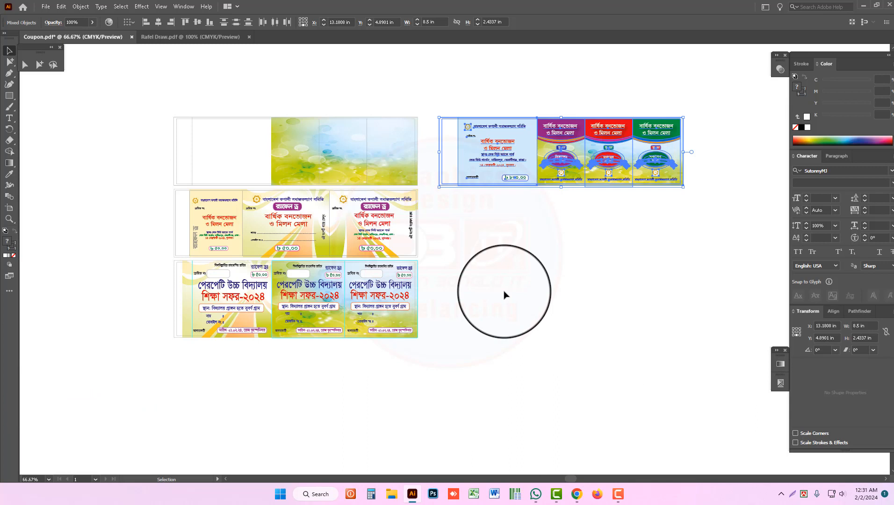
scroll(505, 294, up, 2)
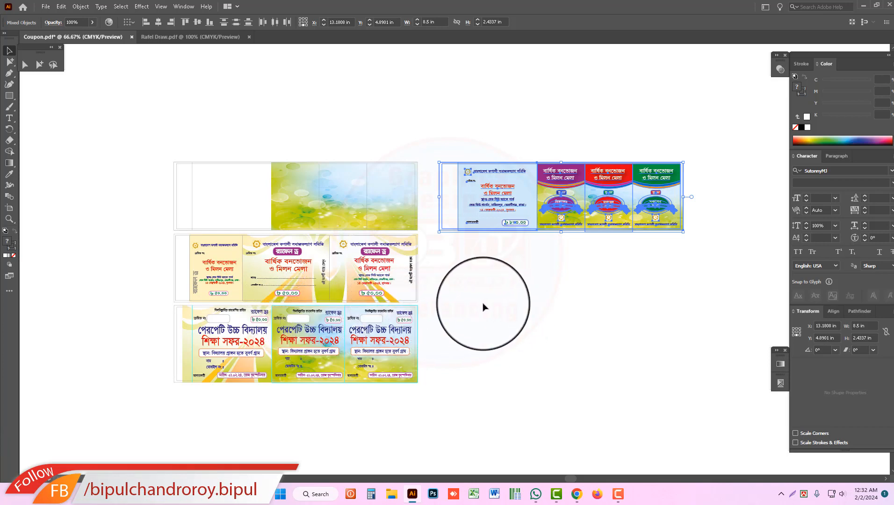
drag(504, 190, 644, 260)
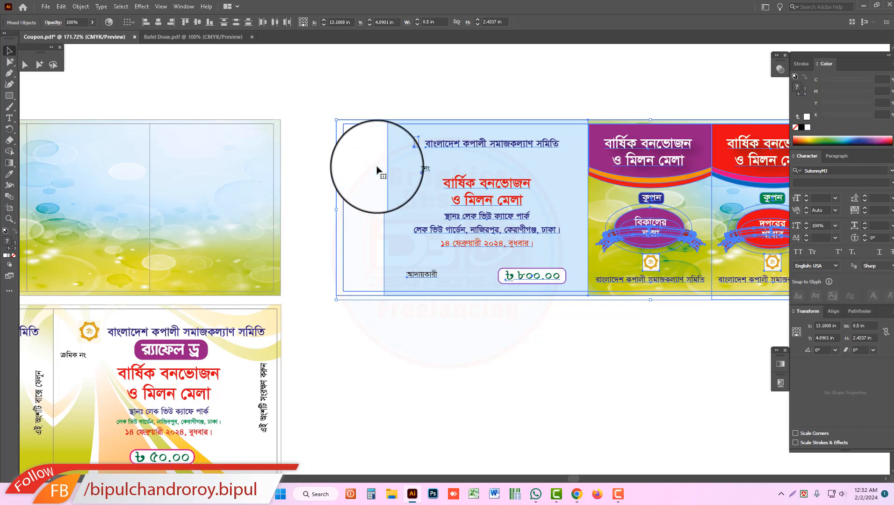
mouse_move(323, 101)
mouse_down()
mouse_move(383, 230)
mouse_move(384, 315)
mouse_up()
ctrl+alt+click(525, 235)
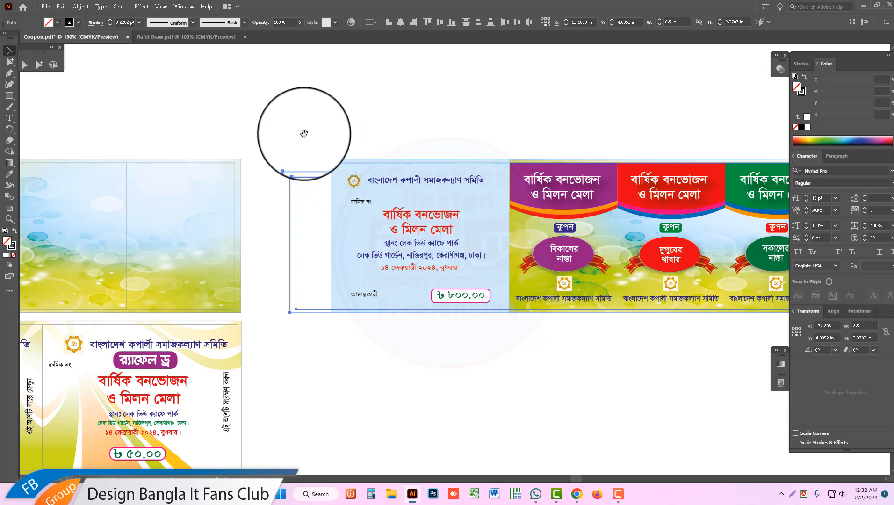
drag(287, 125, 302, 228)
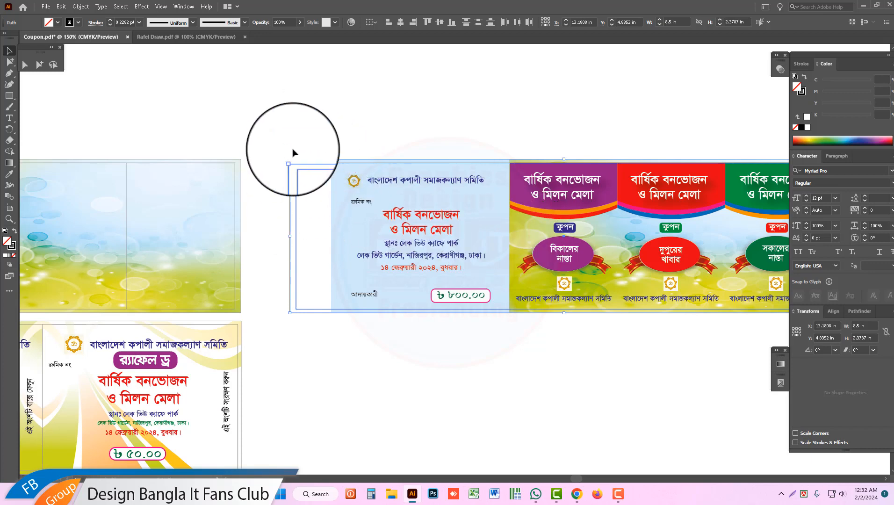
ctrl+alt+click(557, 252)
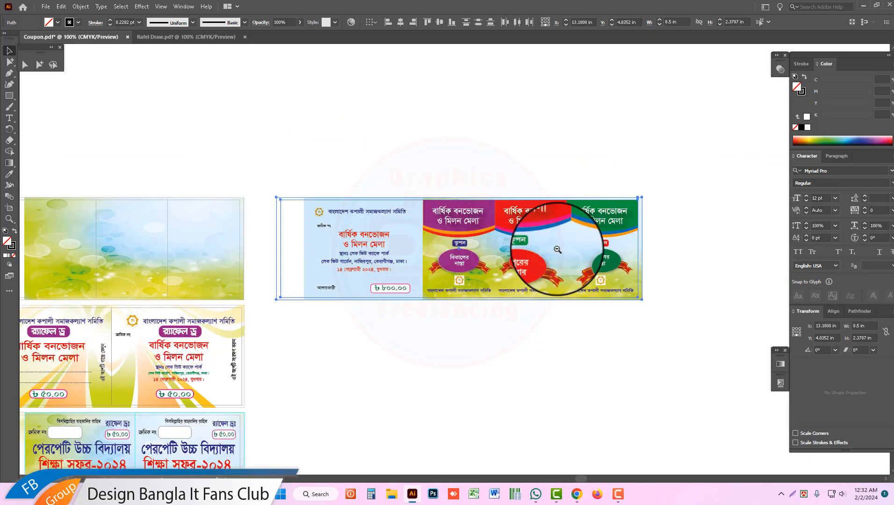
- Check the purple coupon section as its own group and compare the rebuilt strip with the raffle ticket strips
ctrl+alt+click(558, 248)
drag(387, 307, 441, 248)
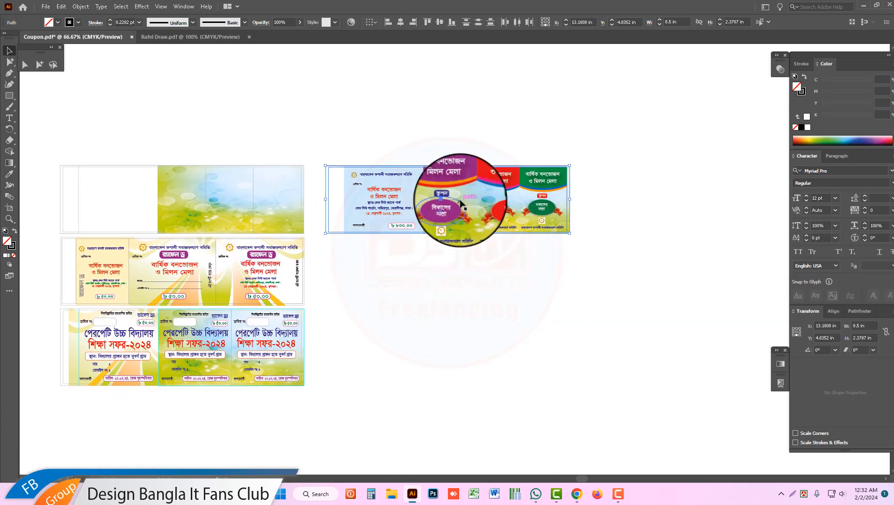
click(463, 205)
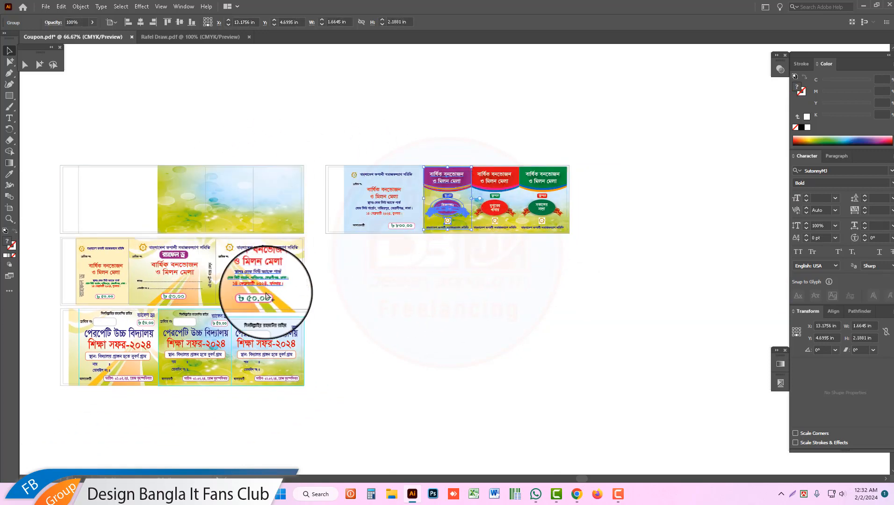
drag(432, 173, 500, 211)
drag(244, 299, 314, 325)
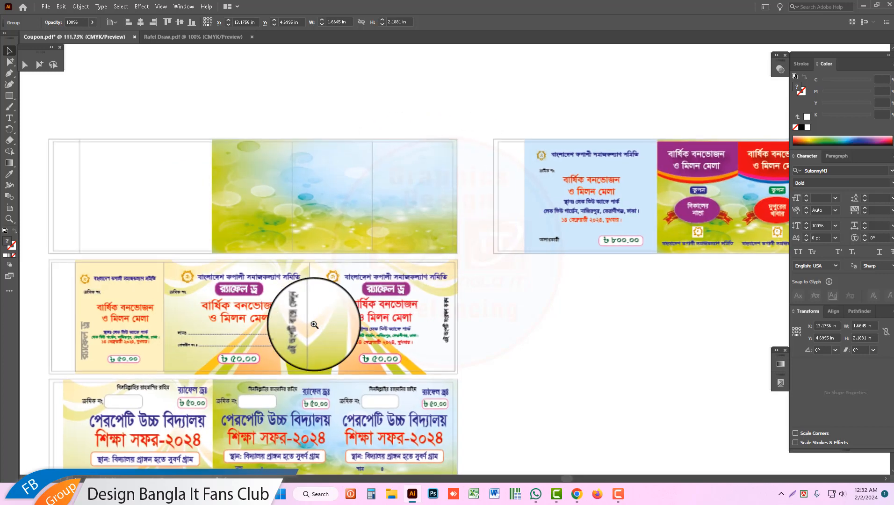
- Switch to the Rafel Draw.pdf document and inspect the complete four-row raffle ticket sheet as one selected group
click(222, 37)
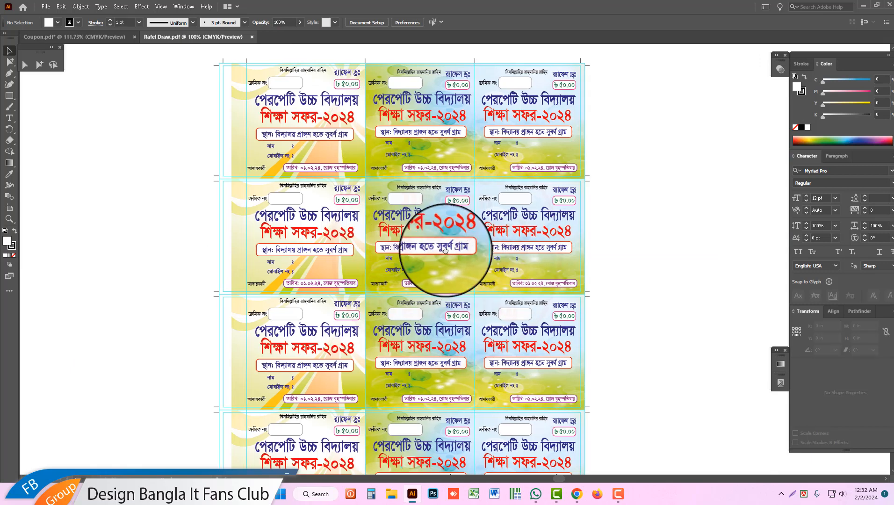
drag(446, 251, 438, 248)
ctrl+alt+click(400, 240)
drag(523, 261, 387, 224)
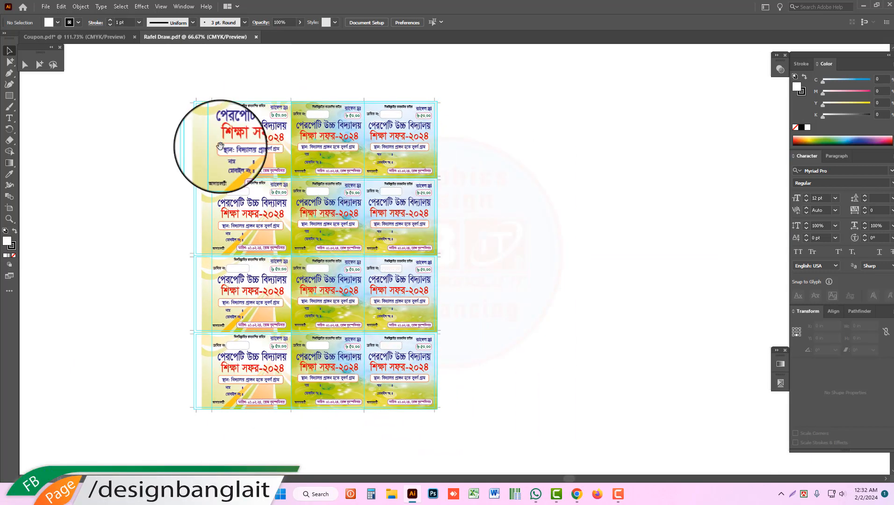
drag(178, 85, 465, 431)
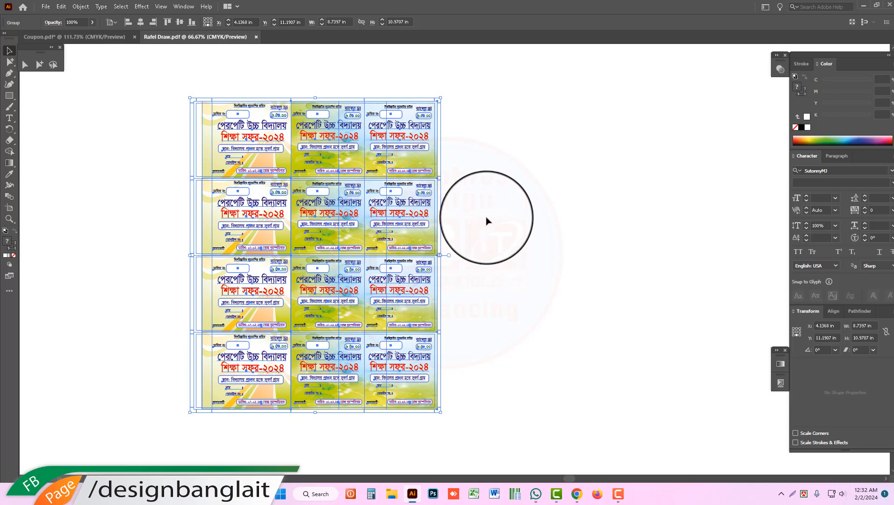
click(485, 253)
drag(154, 74, 474, 425)
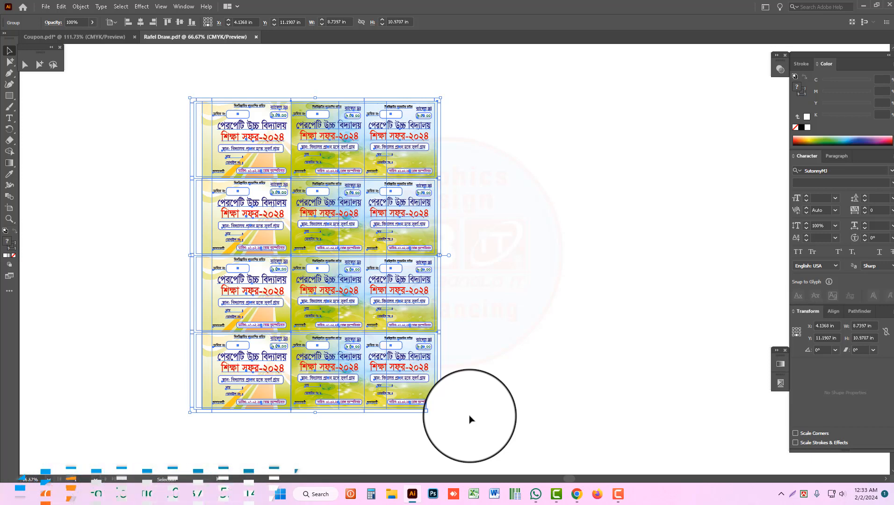
click(142, 80)
- Examine the blank serial number boxes on the raffle tickets and follow the grouped rows down to the last one
ctrl+click(315, 174)
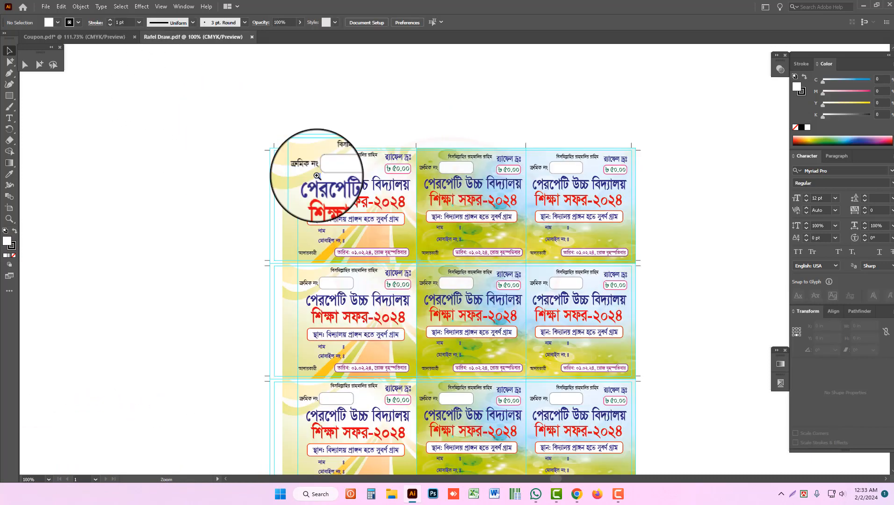
drag(336, 196, 297, 109)
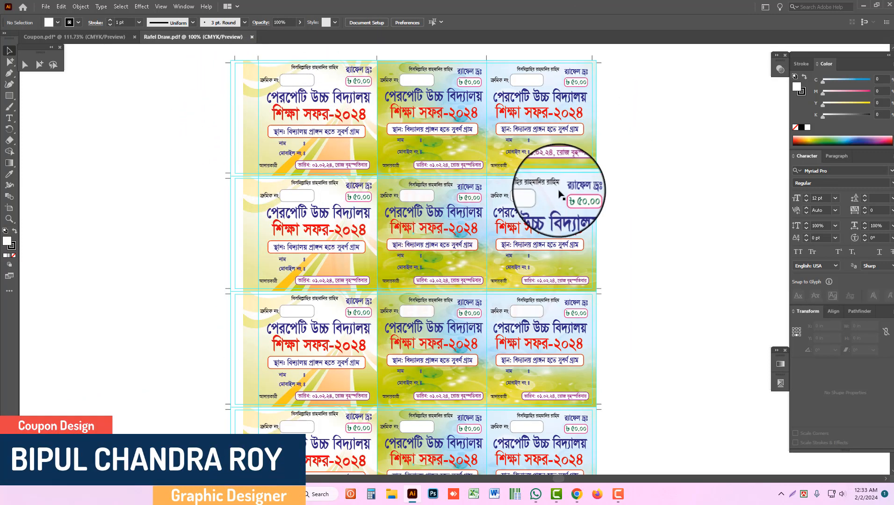
click(288, 83)
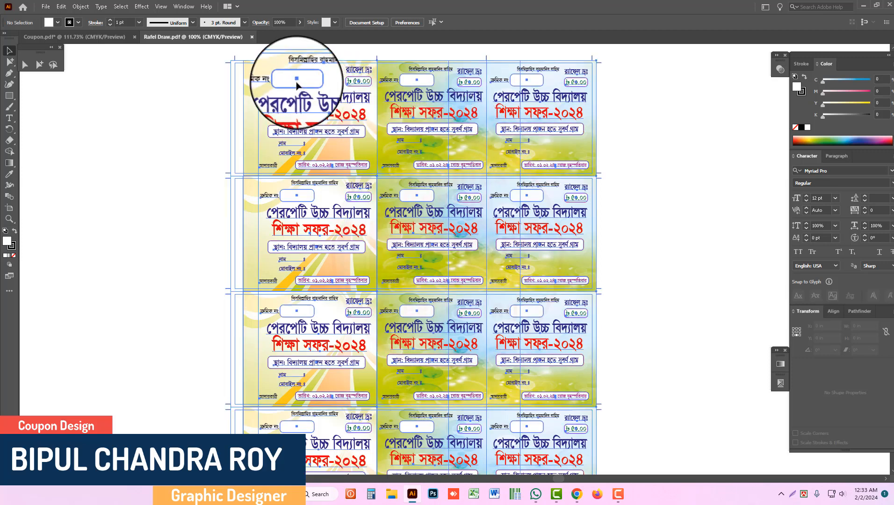
click(641, 129)
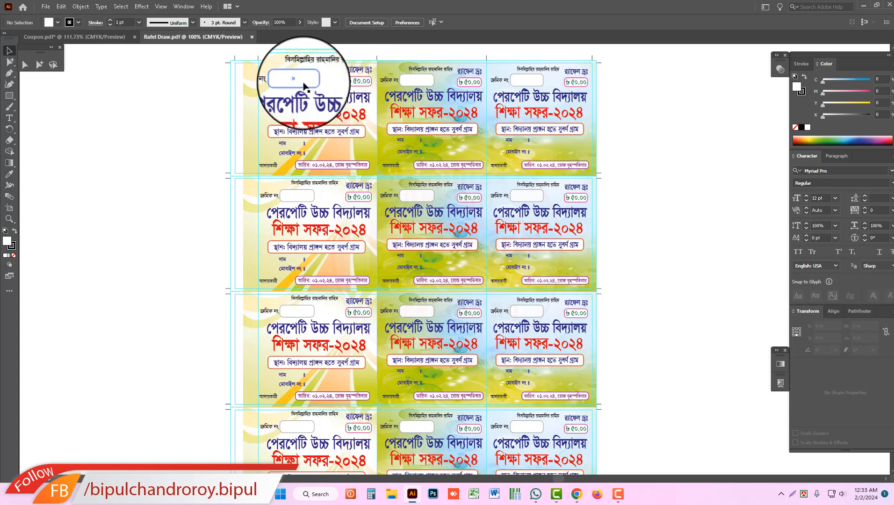
click(296, 100)
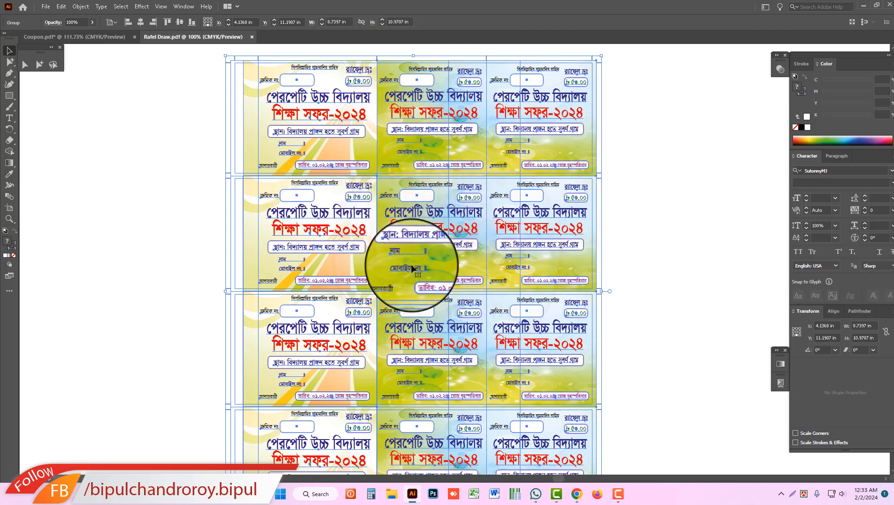
scroll(418, 275, down, 2)
scroll(418, 275, down, 4)
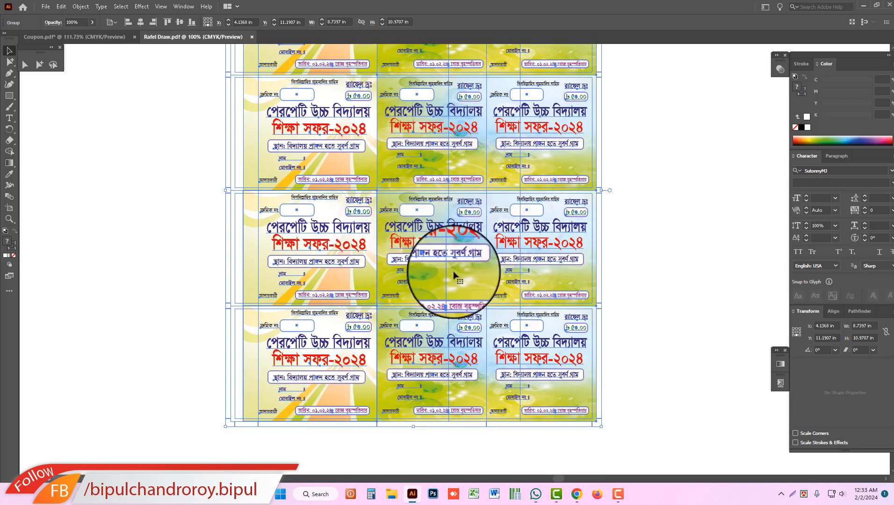
click(654, 282)
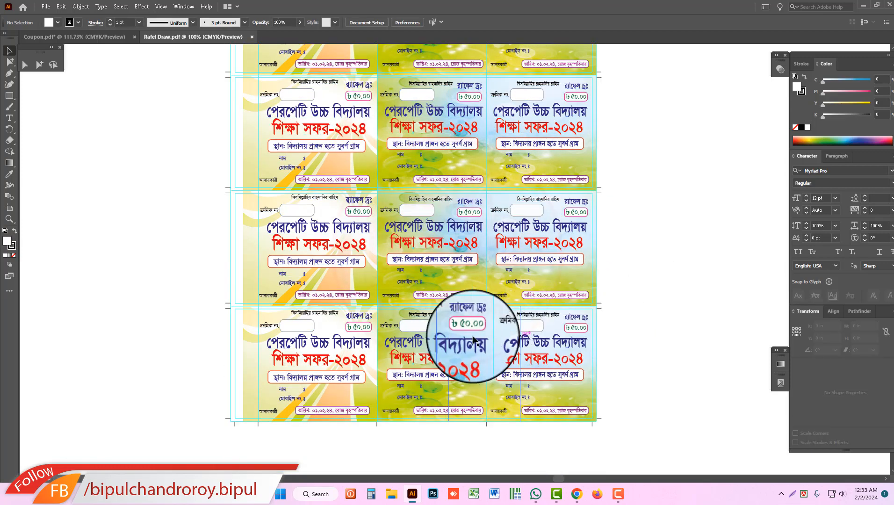
- Review the whole raffle ticket sheet, checking the gaps and crop marks between rows from the lowest back to the first
ctrl+alt+click(444, 184)
drag(463, 242, 415, 243)
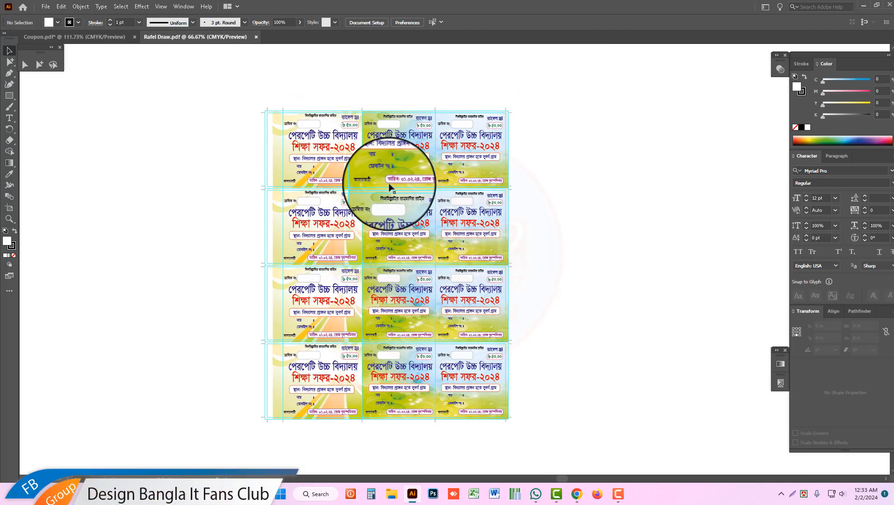
ctrl+click(470, 262)
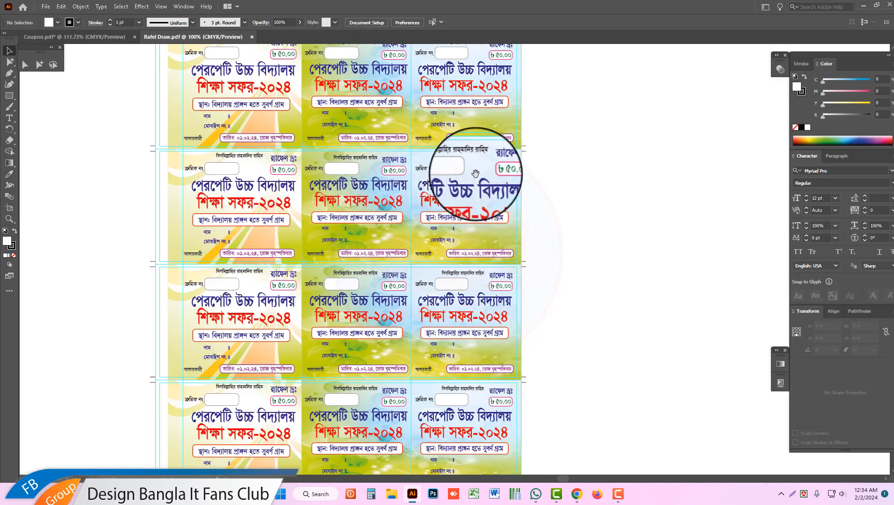
drag(479, 177, 483, 220)
scroll(482, 219, down, 5)
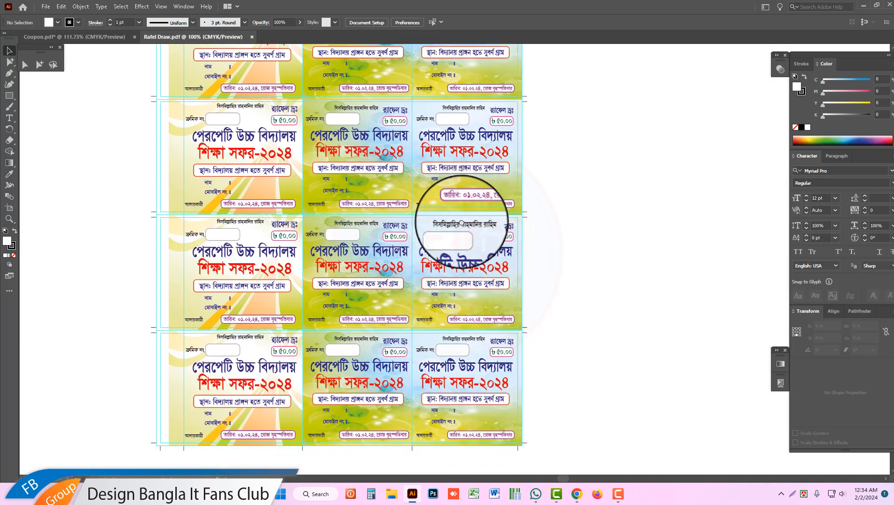
drag(416, 186, 401, 333)
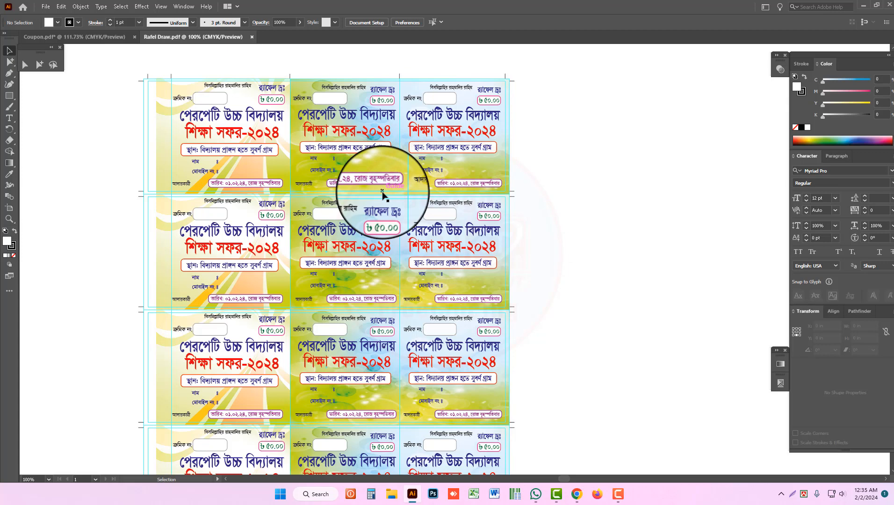
- Examine the first two rows of raffle tickets up close, including their crop marks and cutting guides
ctrl+click(364, 176)
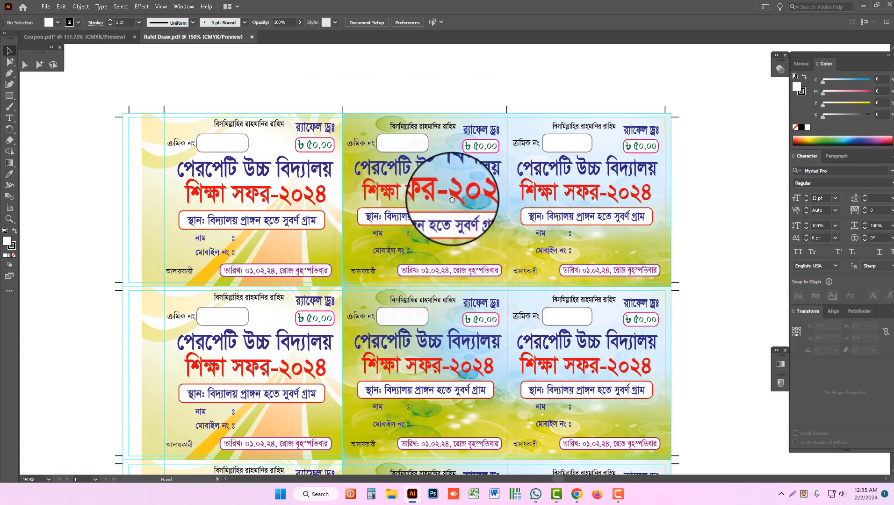
drag(453, 197, 462, 223)
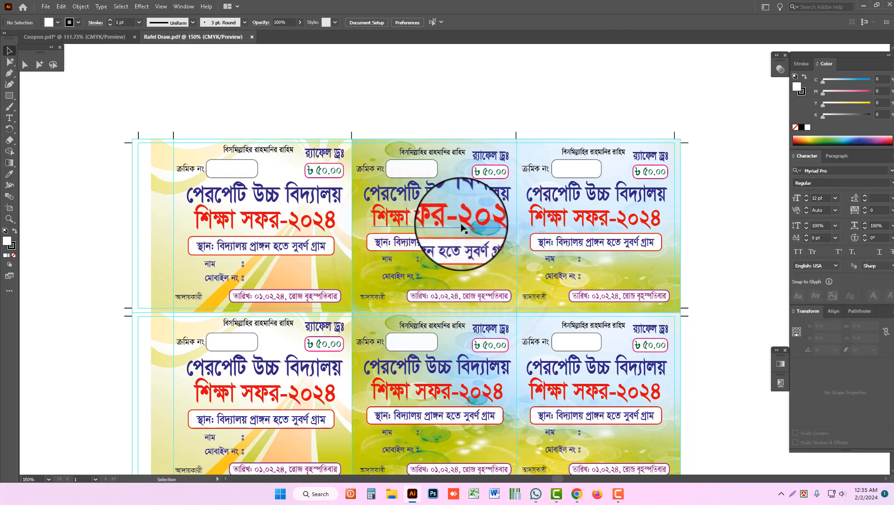
key(ctrl+space)
click(451, 263)
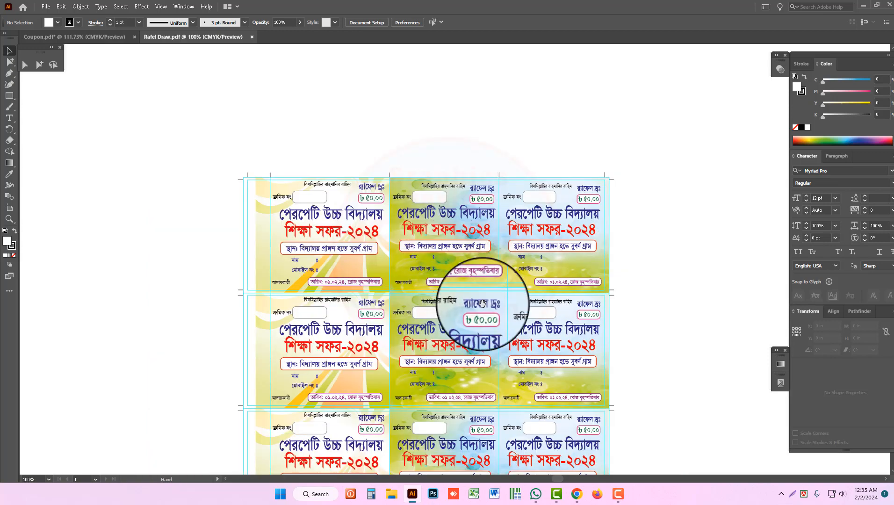
drag(479, 310, 475, 214)
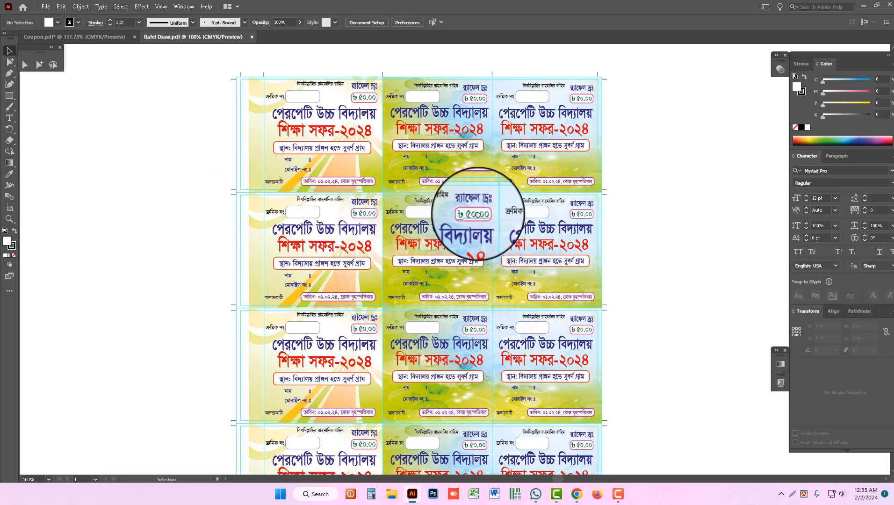